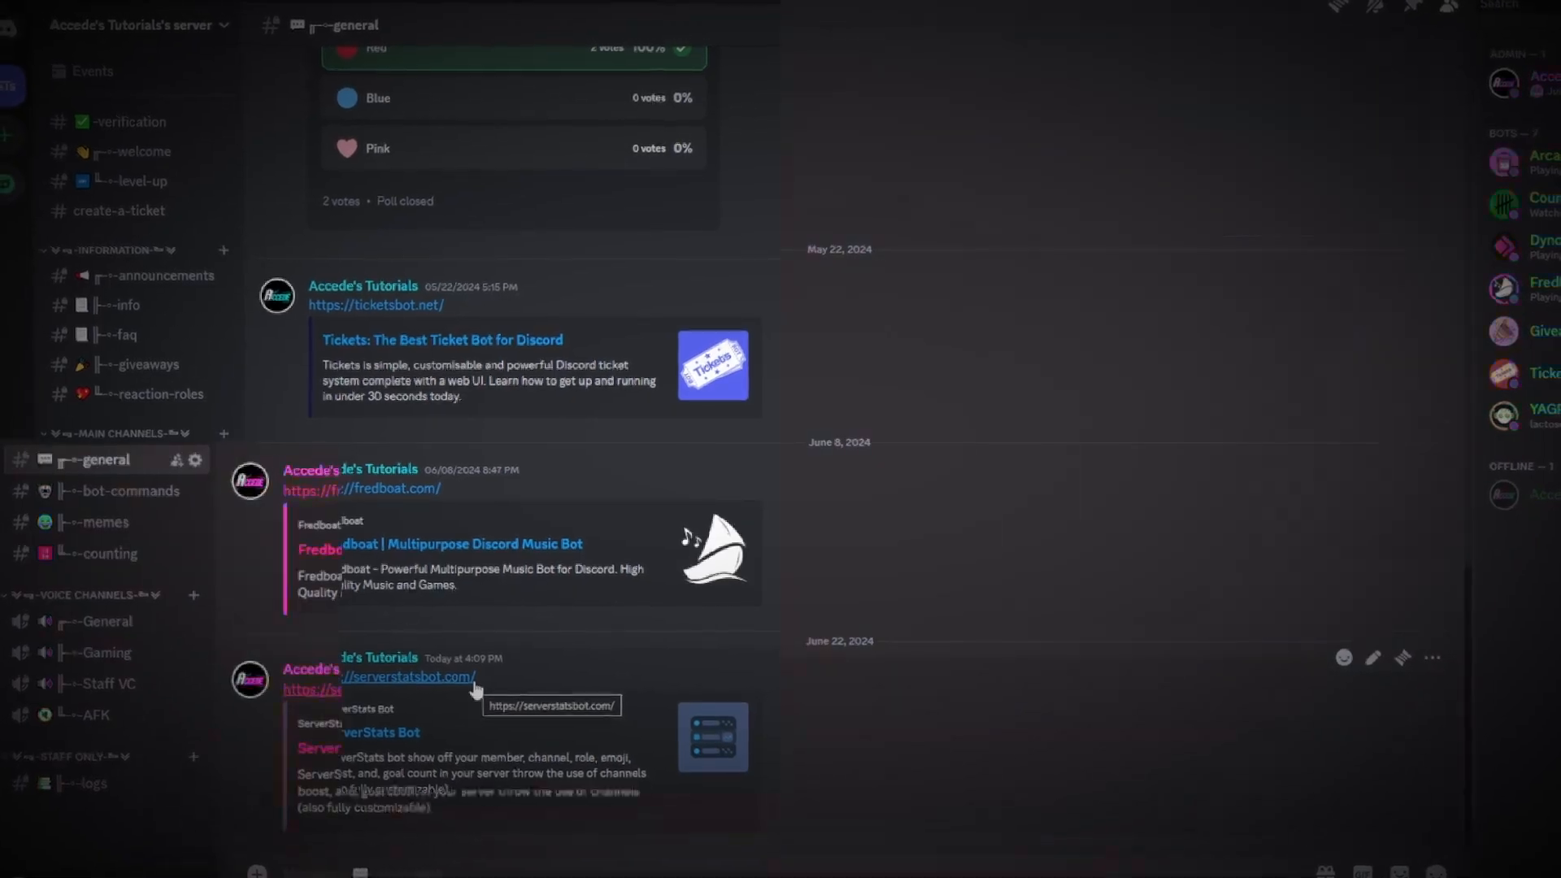
{"action": "left_click", "coordinate": [467, 683]}
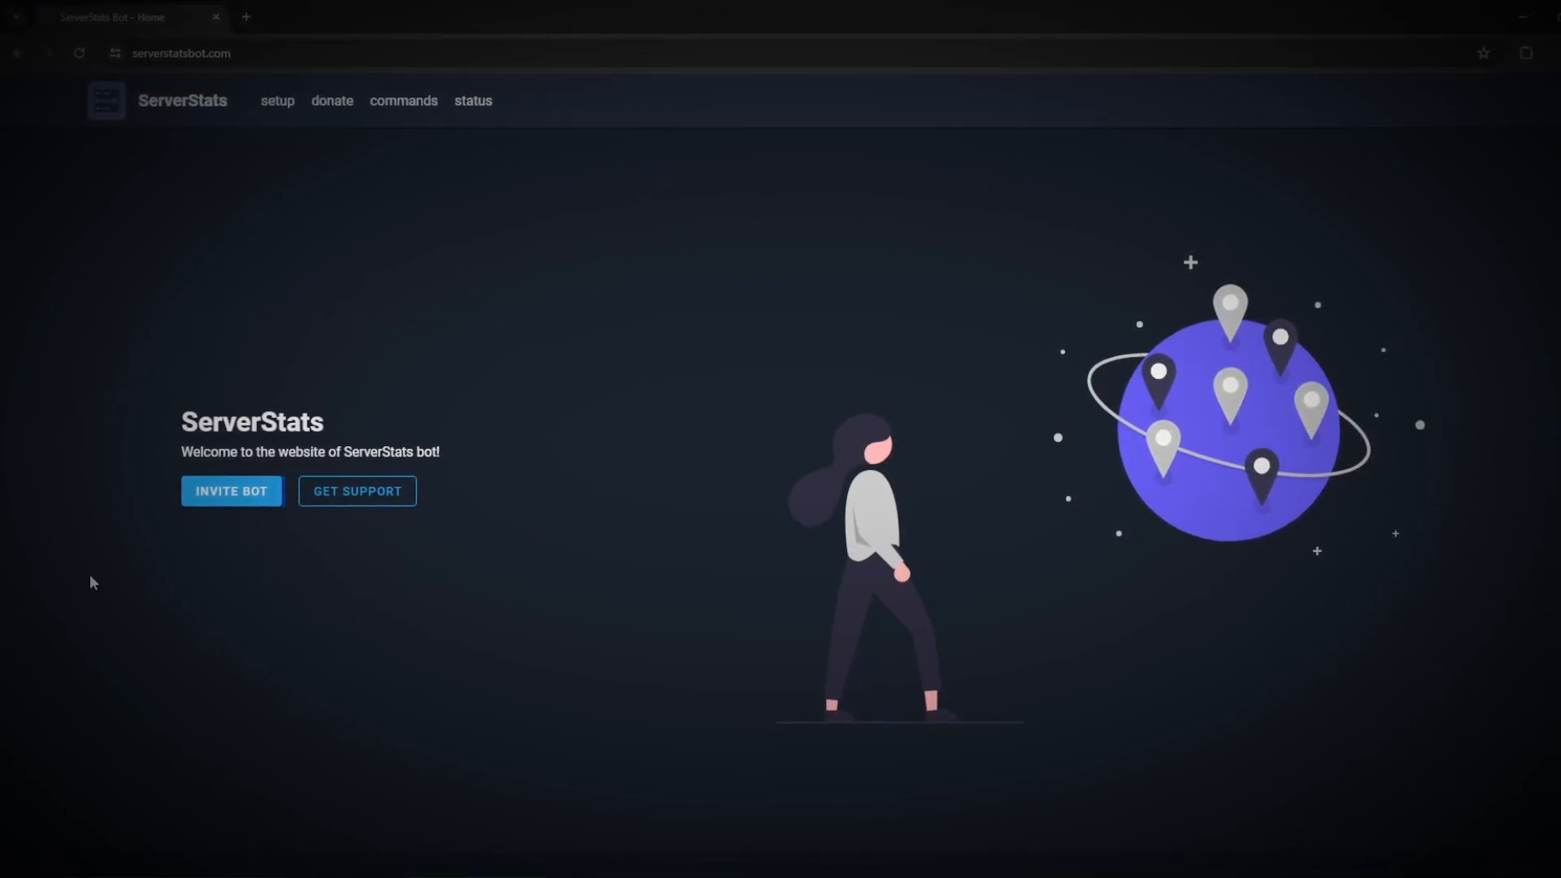
{"action": "left_click", "coordinate": [230, 492]}
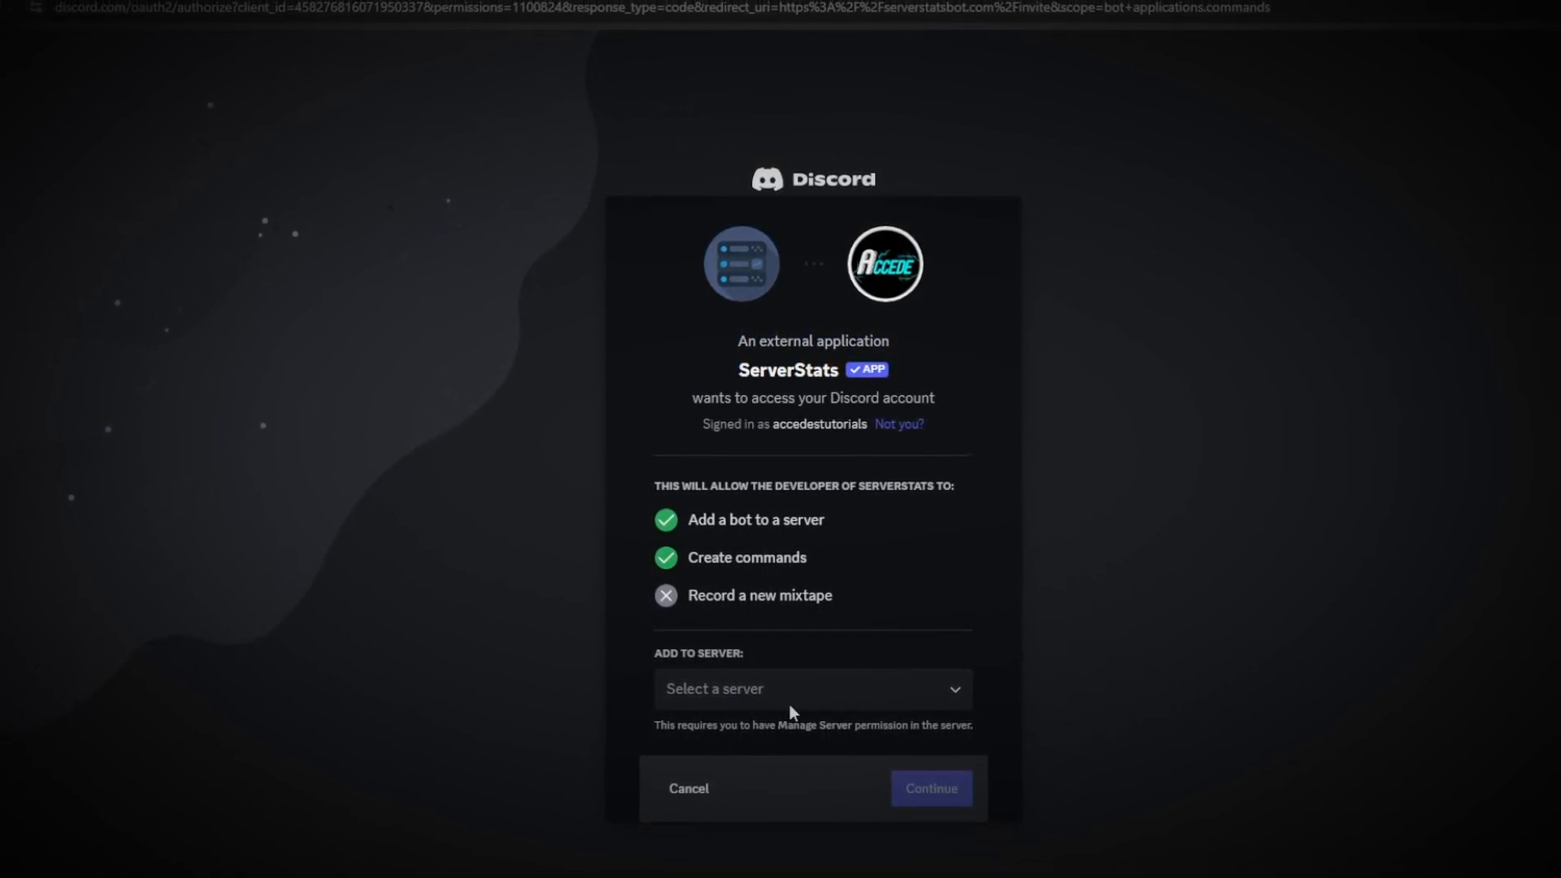
{"action": "left_click", "coordinate": [810, 704]}
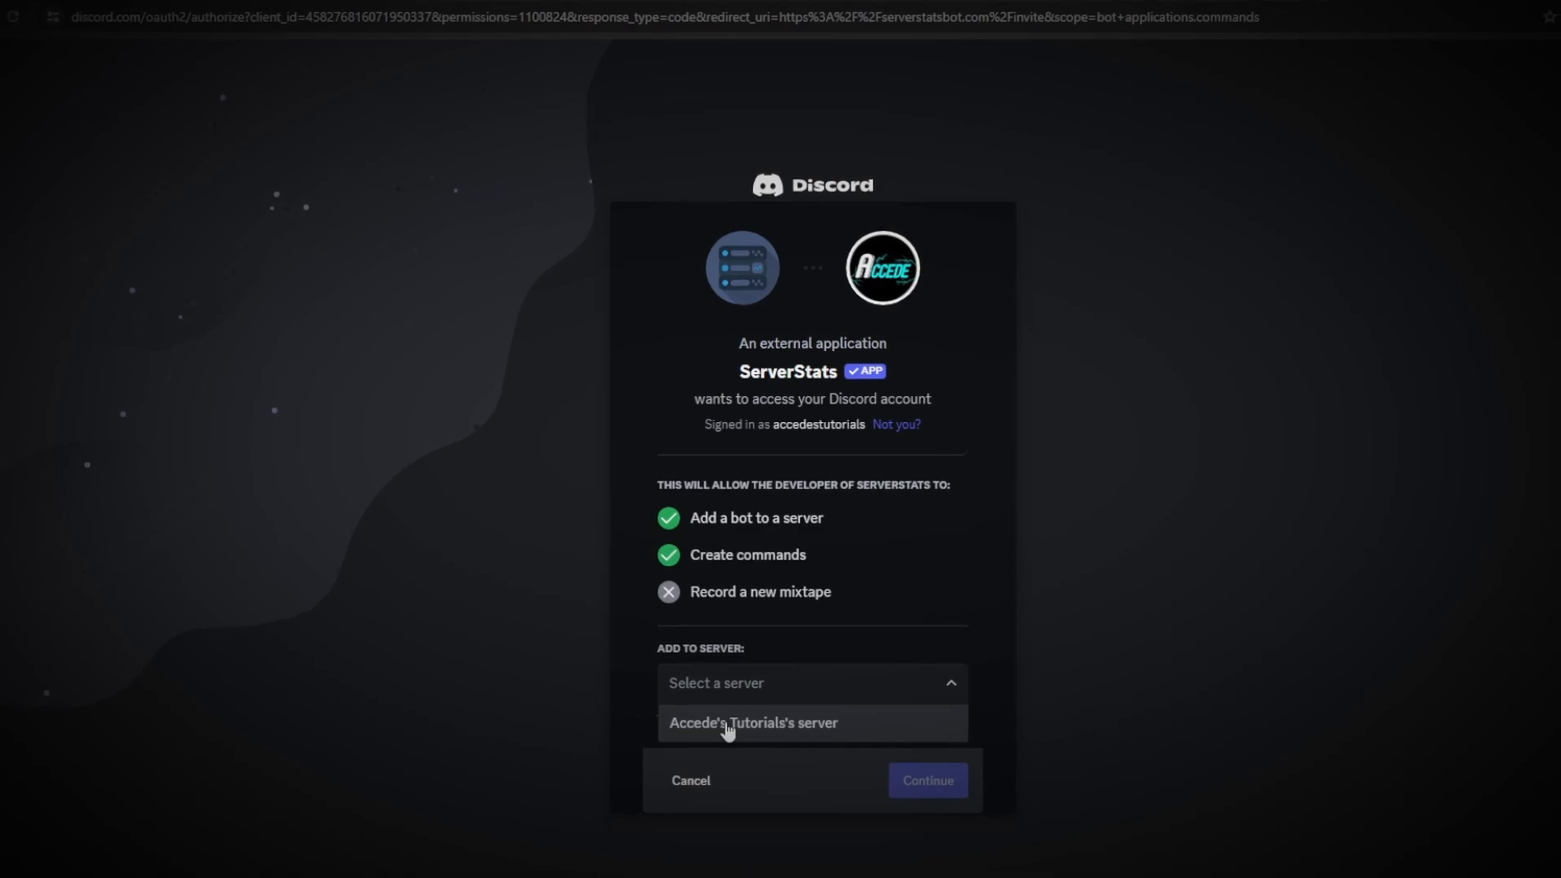
{"action": "left_click", "coordinate": [848, 720]}
{"action": "left_click", "coordinate": [925, 772]}
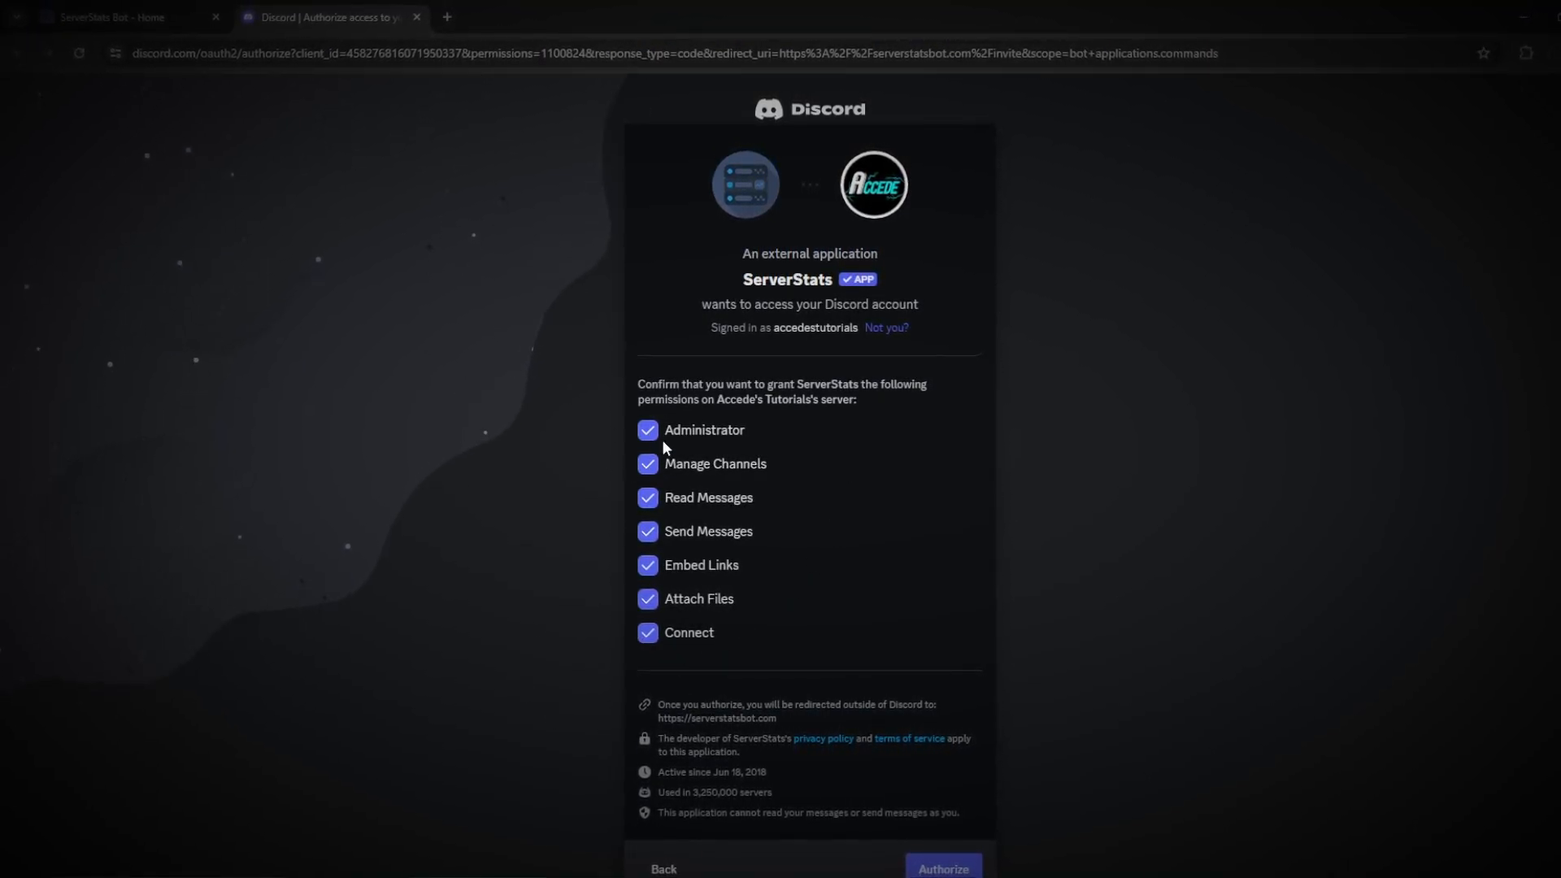
{"action": "scroll", "coordinate": [554, 588], "scroll_direction": "down", "scroll_amount": 1}
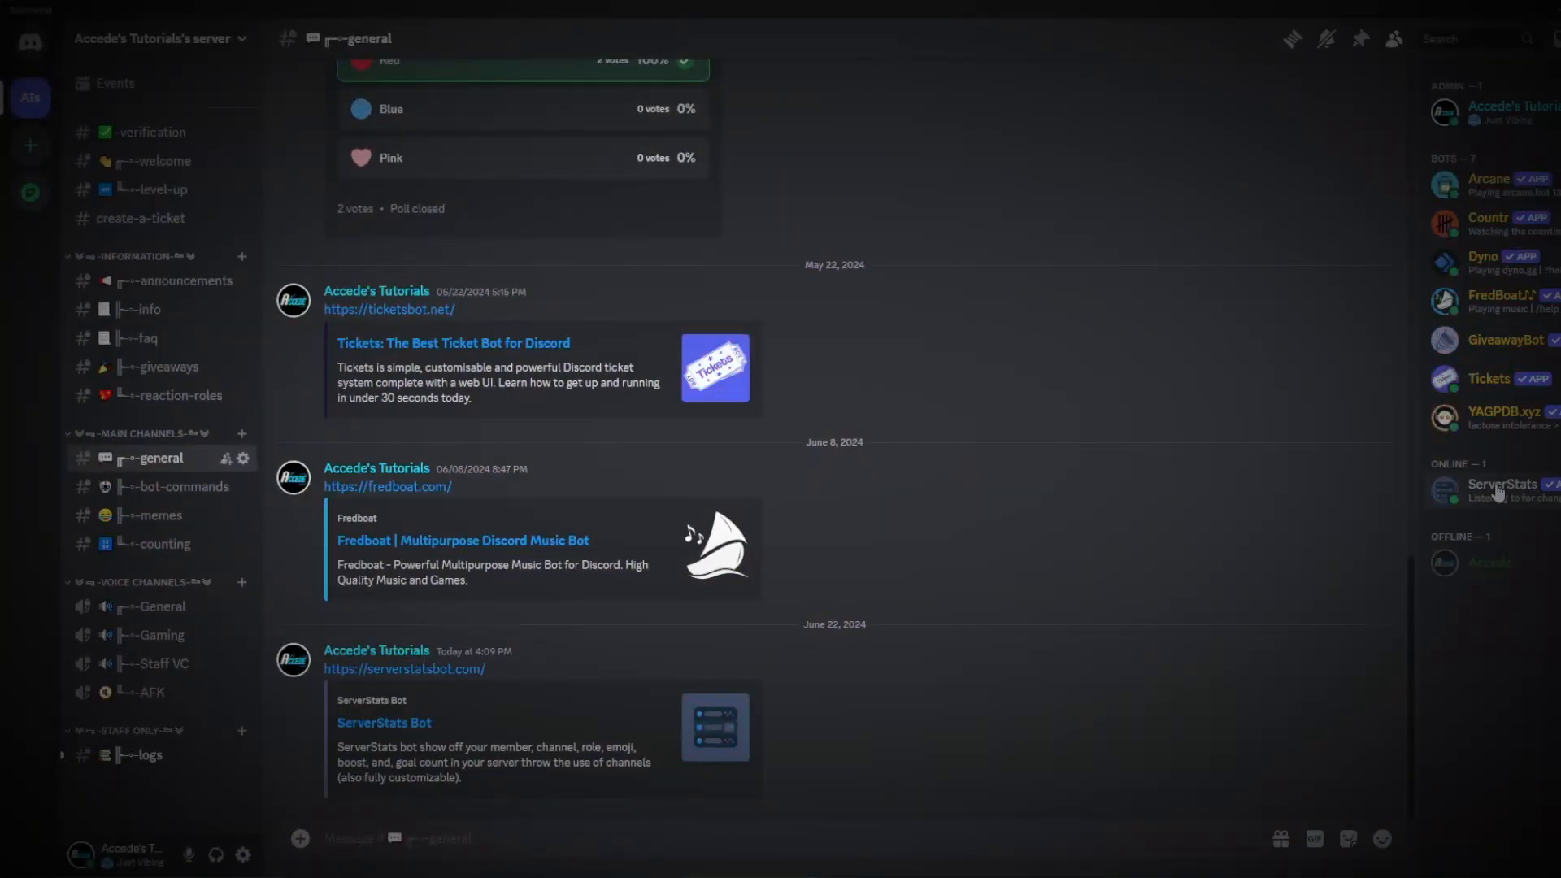
Assign the bots role to the ServerStats bot in the server's member list.
{"action": "right_click", "coordinate": [1498, 492]}
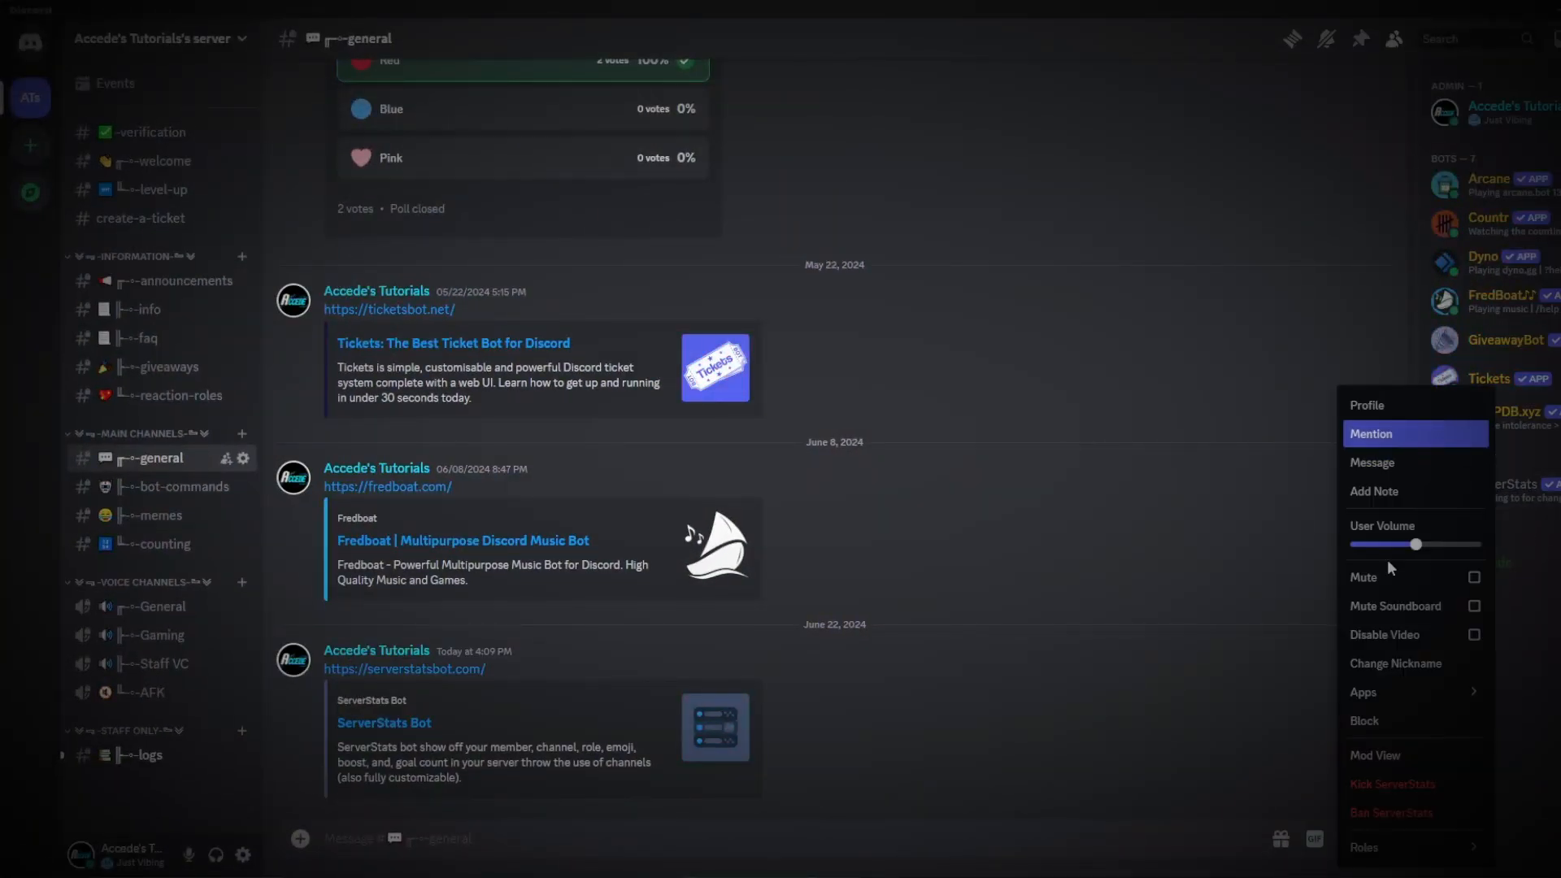
{"action": "mouse_move", "coordinate": [1398, 847]}
{"action": "left_click", "coordinate": [1235, 504]}
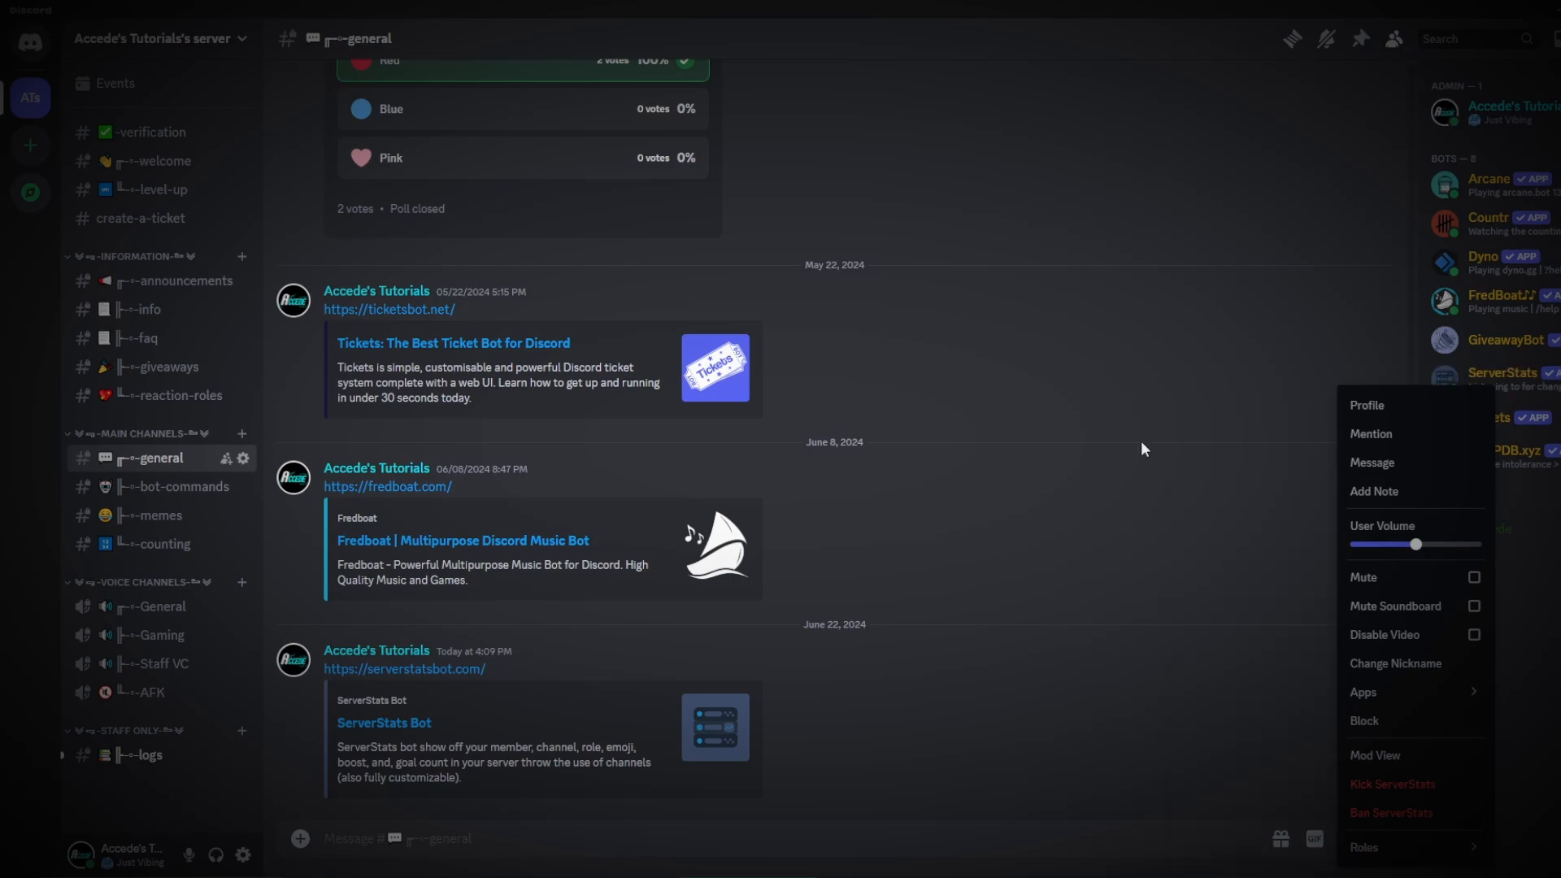
{"action": "left_click", "coordinate": [1291, 464]}
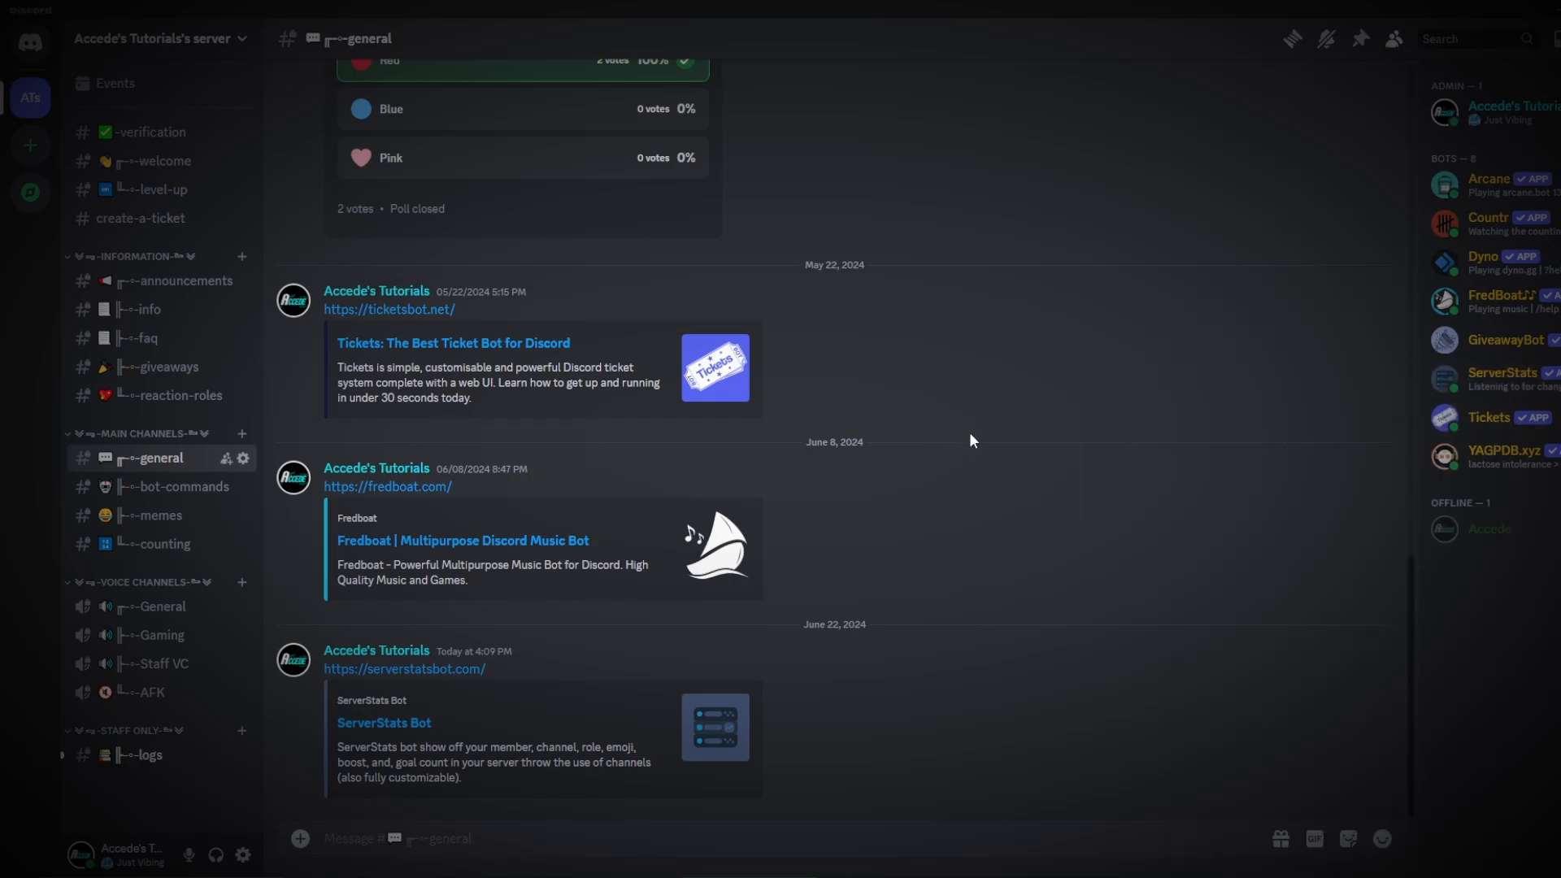
Run ServerStats' /setup command in the bot-commands channel with channel type "voice channel (recommended)" and template "Default counters".
{"action": "left_click", "coordinate": [147, 488]}
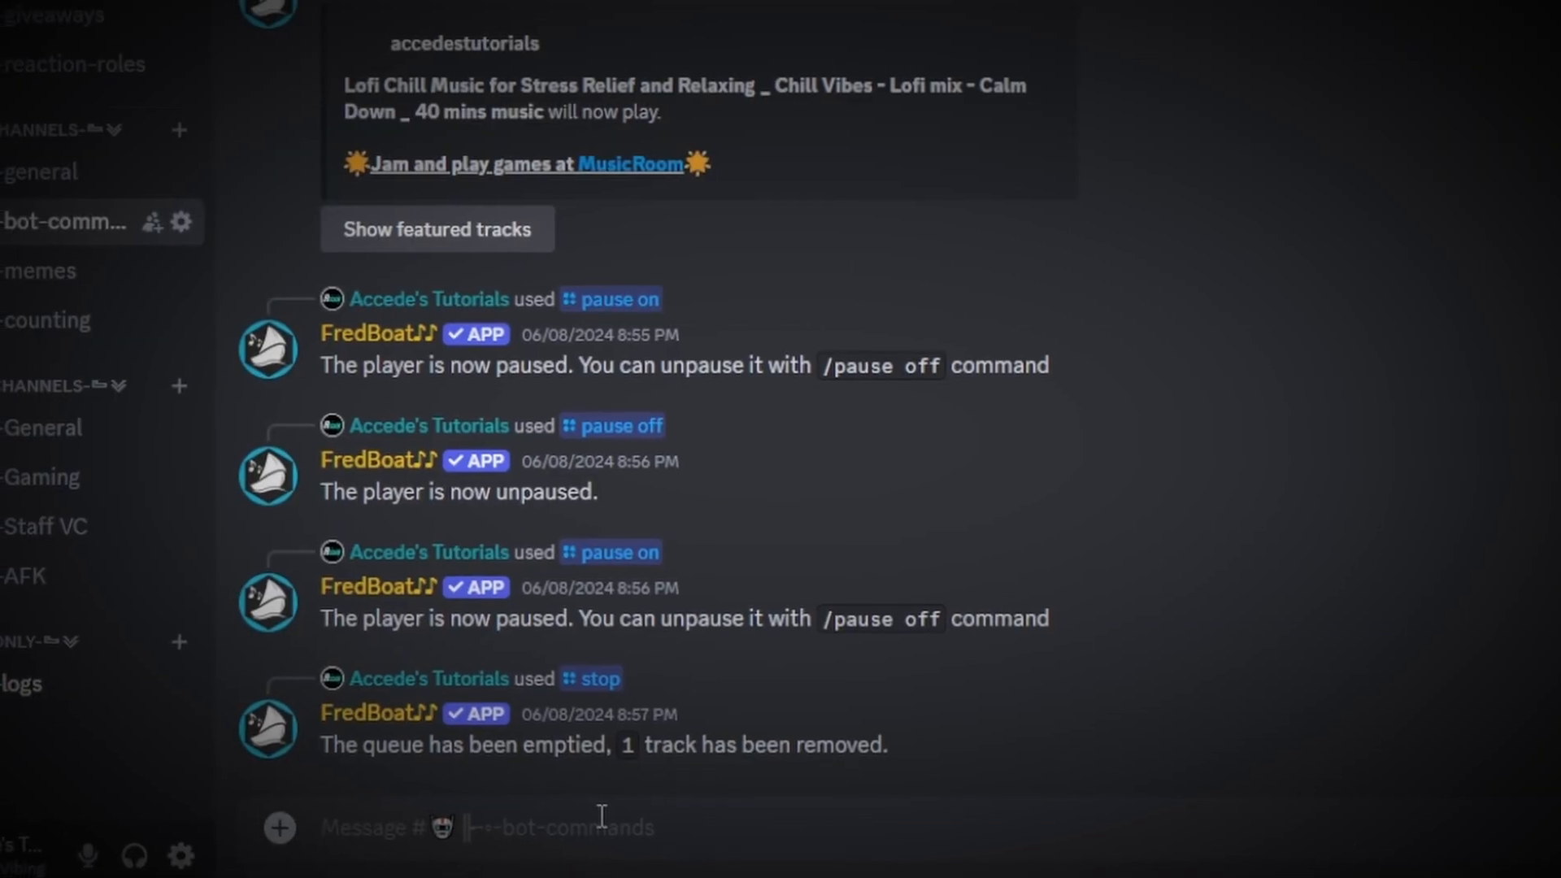
{"action": "type", "text": "/setup"}
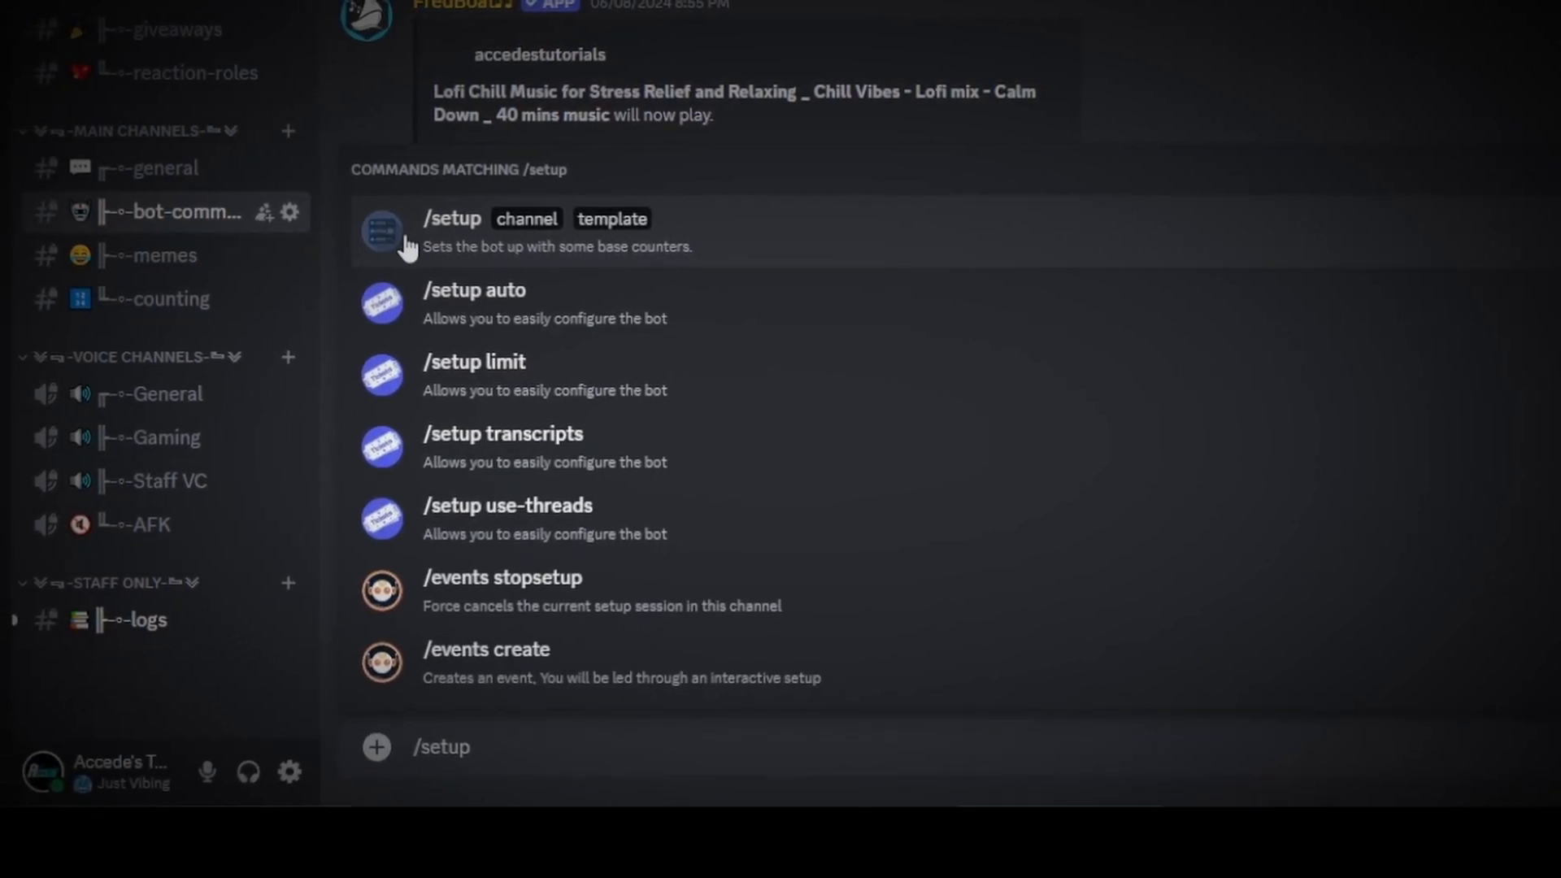
{"action": "left_click", "coordinate": [488, 244]}
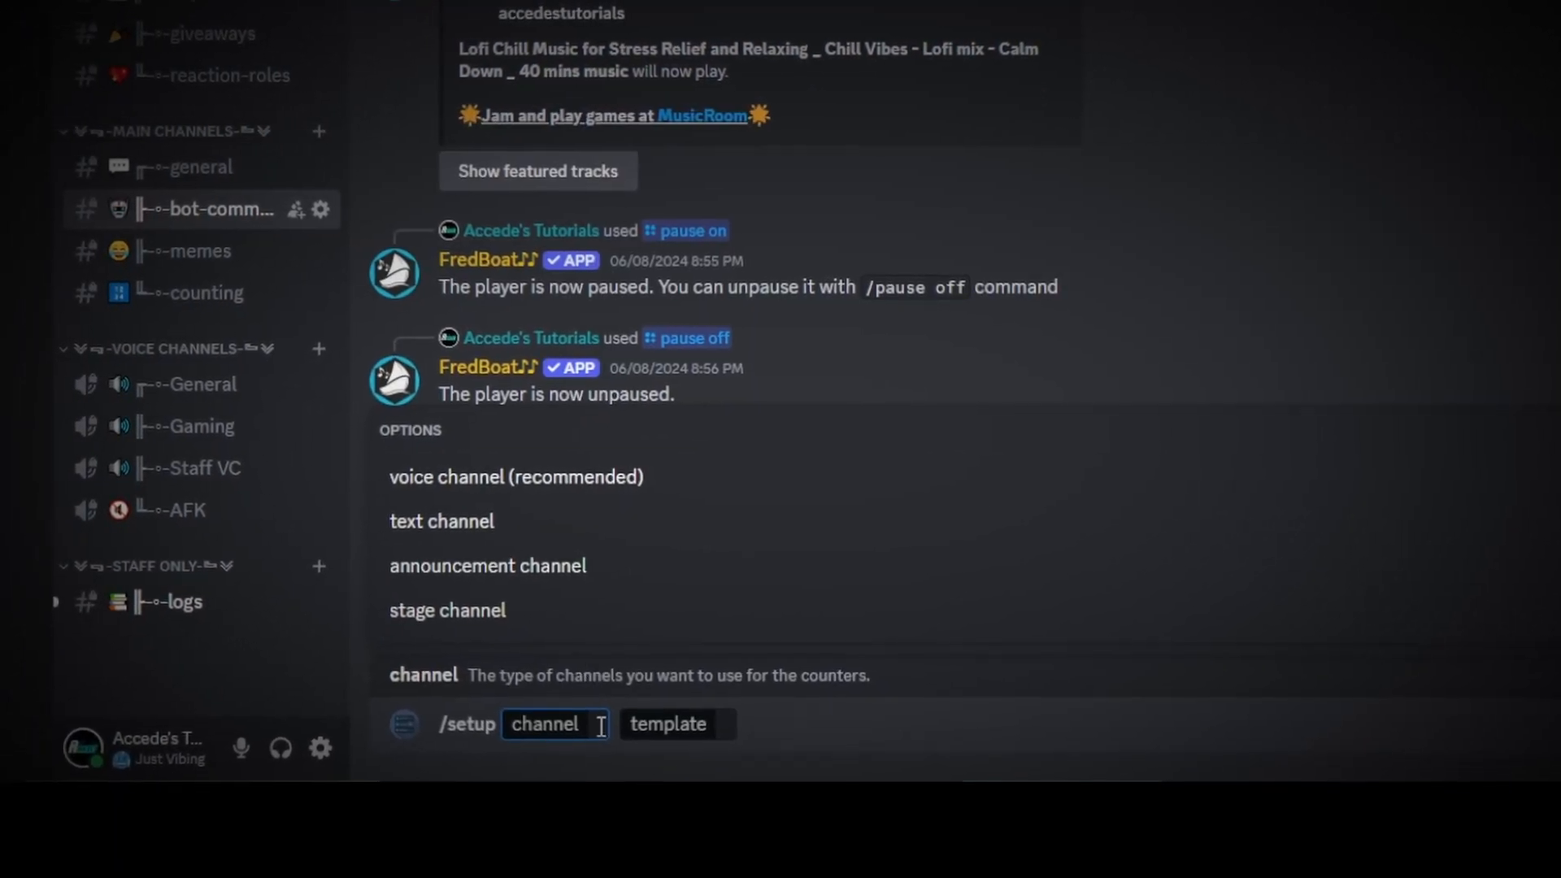
{"action": "left_click", "coordinate": [719, 727]}
{"action": "left_click", "coordinate": [590, 729]}
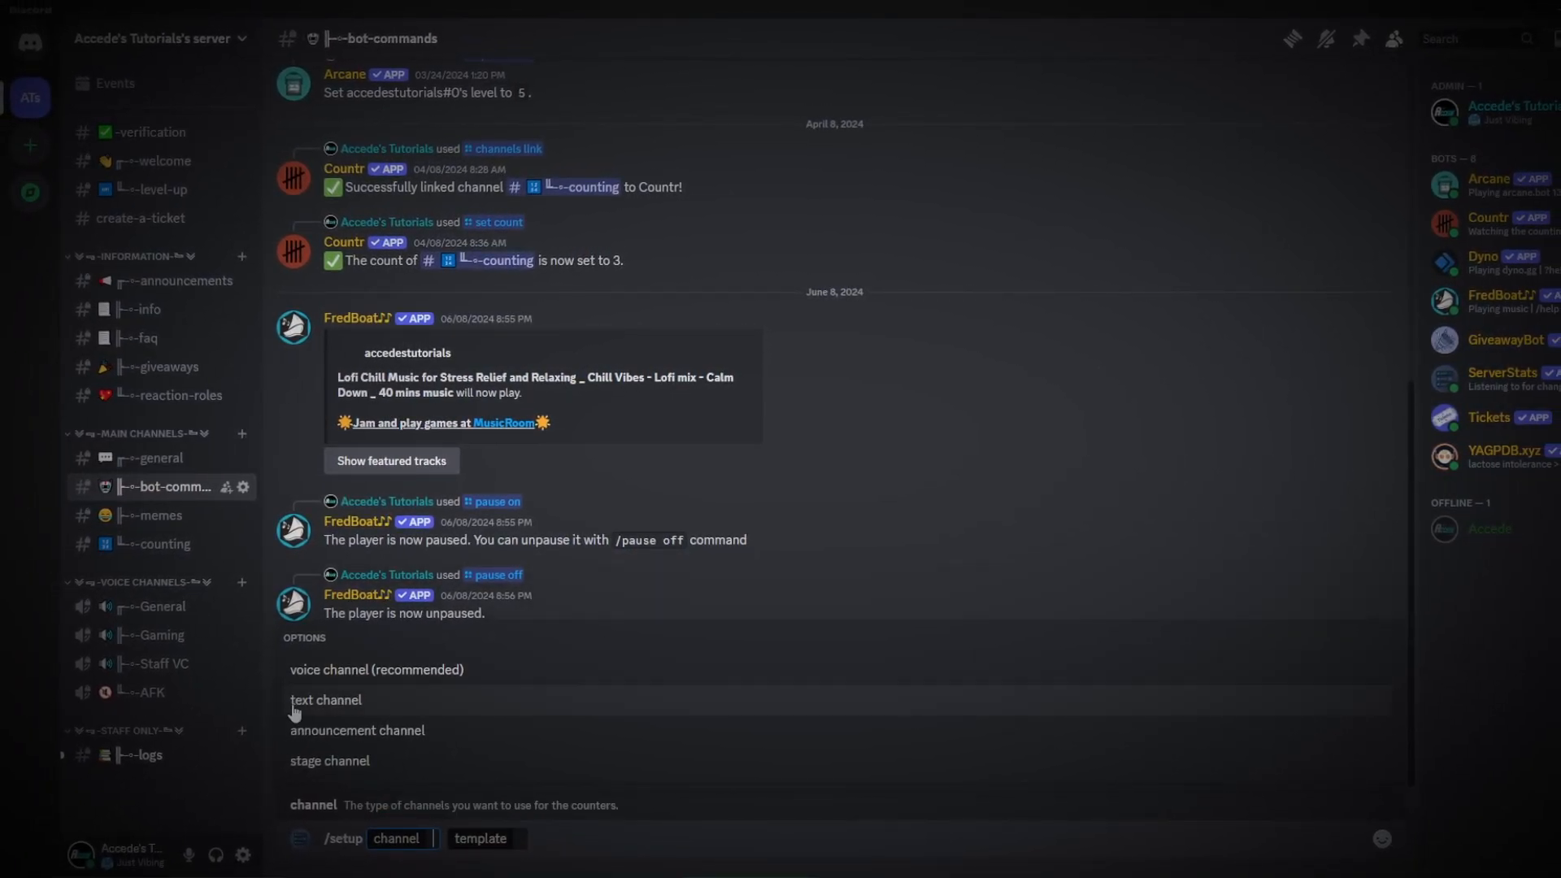
{"action": "left_click", "coordinate": [372, 670]}
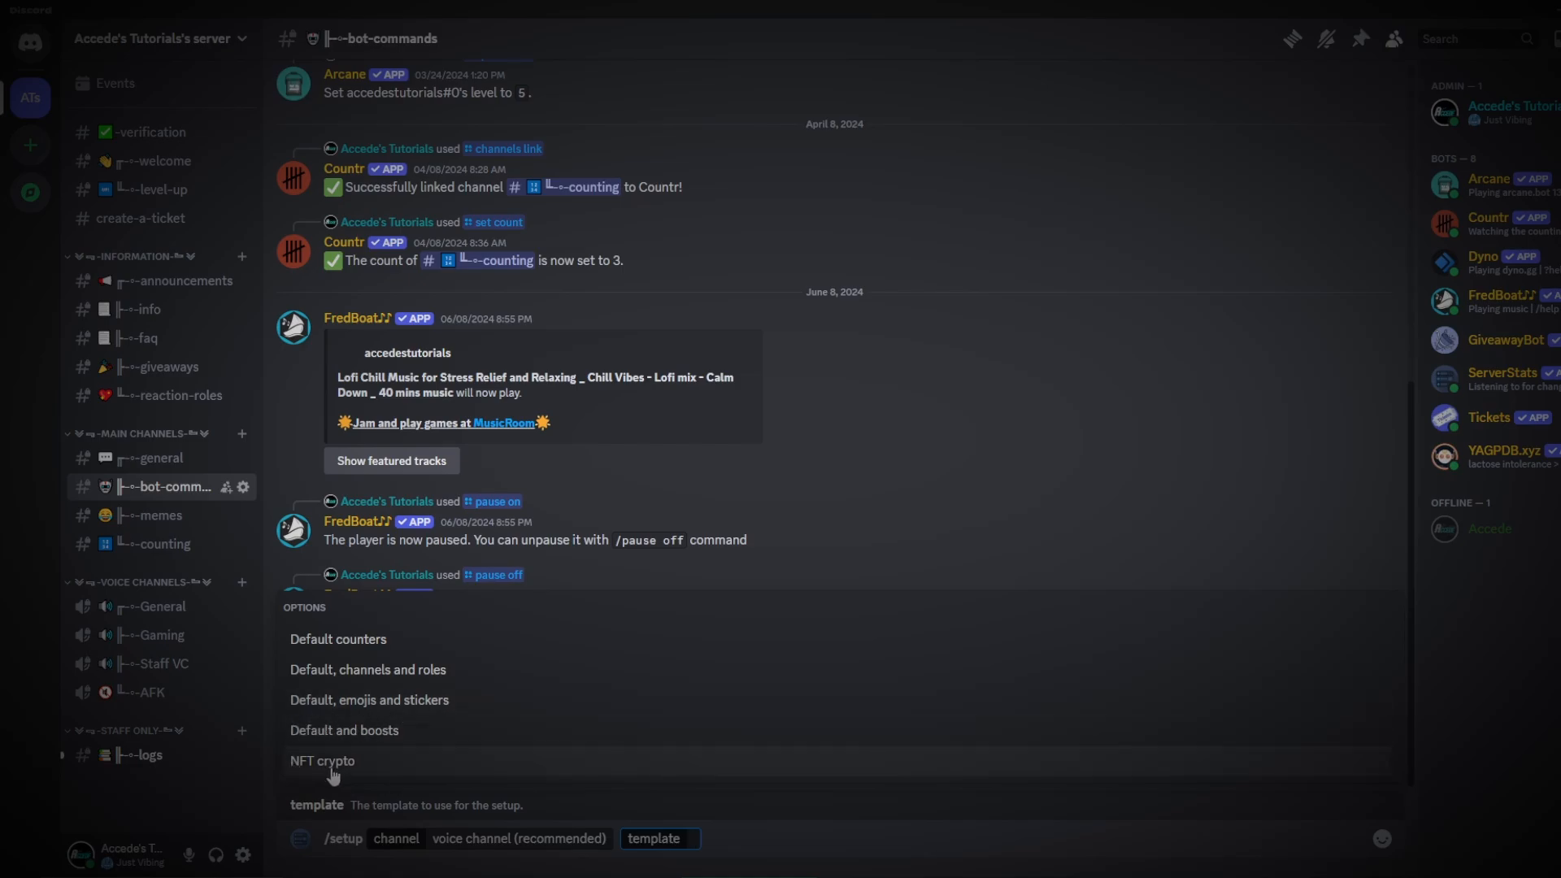
{"action": "left_click", "coordinate": [371, 642]}
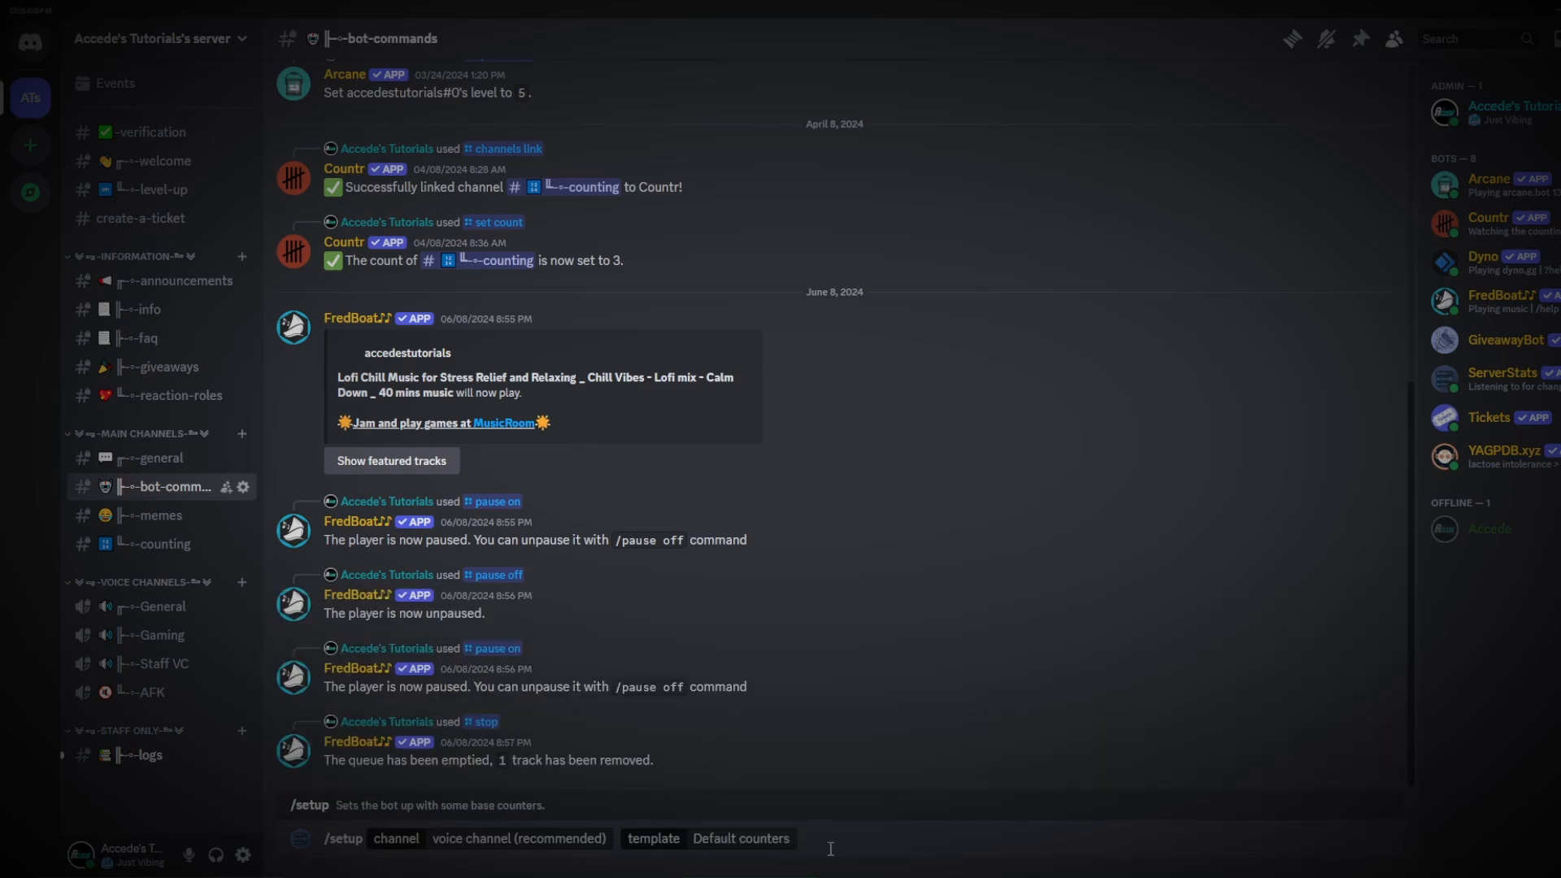
{"action": "key", "text": "Return"}
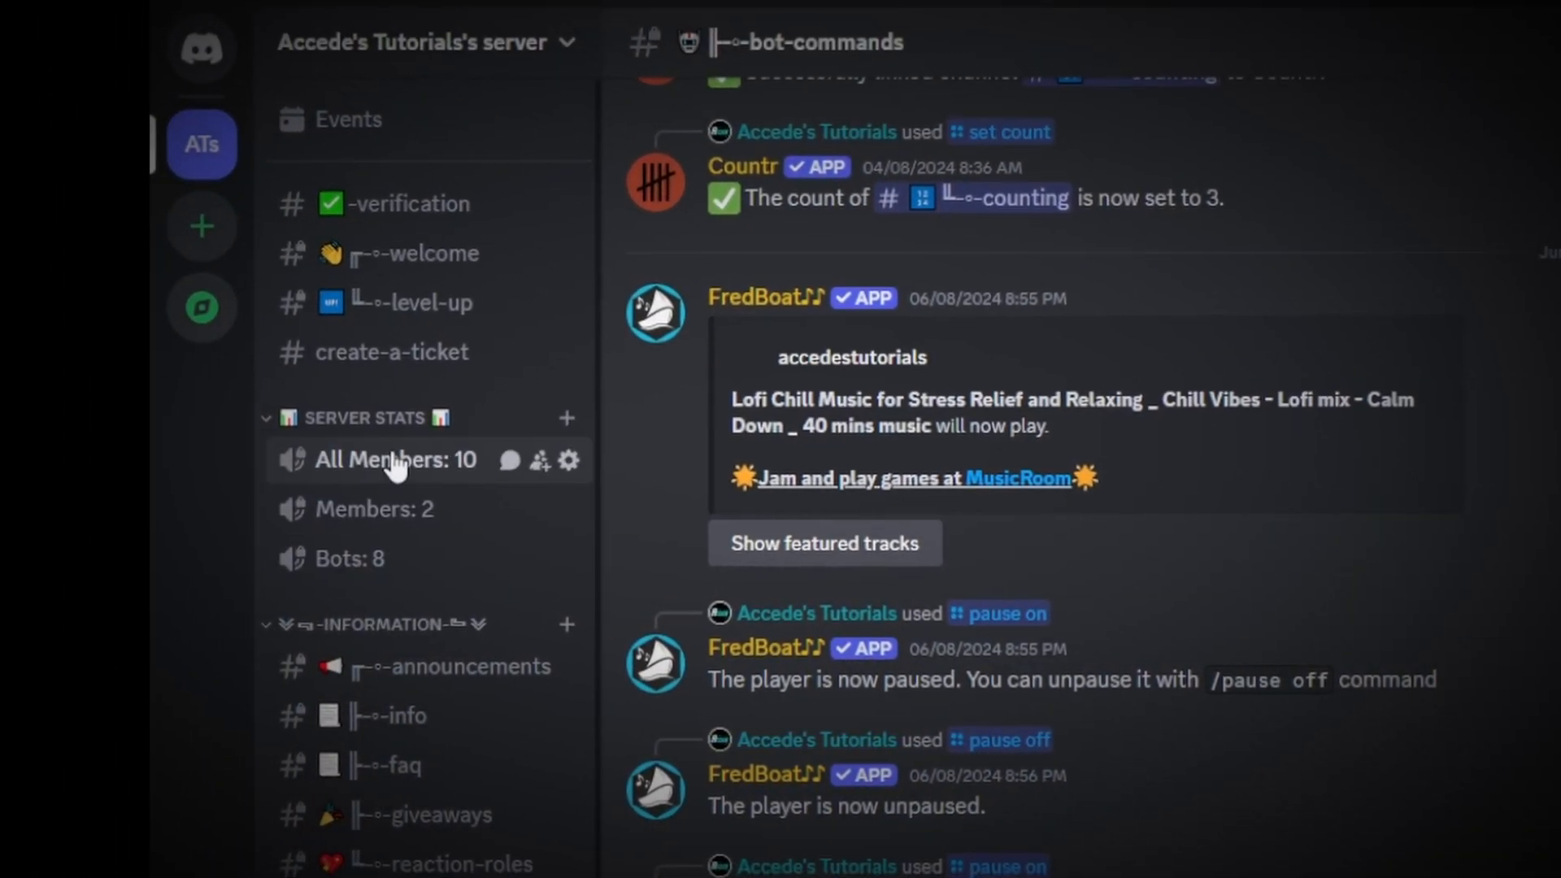
{"action": "right_click", "coordinate": [396, 465]}
{"action": "key", "text": "Escape"}
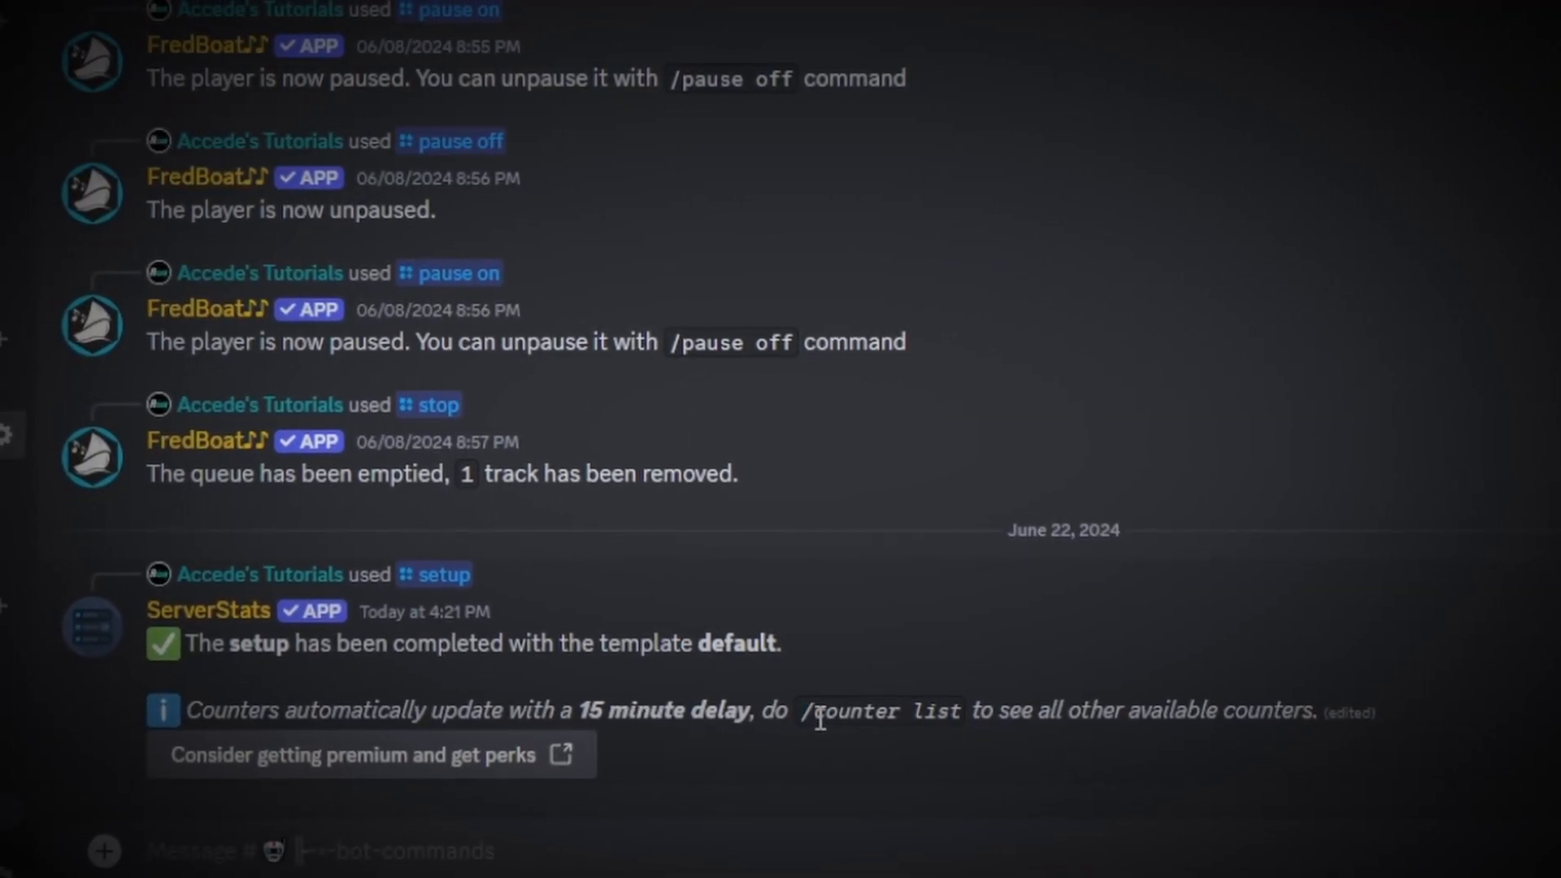
Run /counter list in the bot-commands channel and look through the available counters for the roles counter.
{"action": "left_click_drag", "start_coordinate": [809, 719], "coordinate": [953, 716]}
{"action": "left_click", "coordinate": [928, 858]}
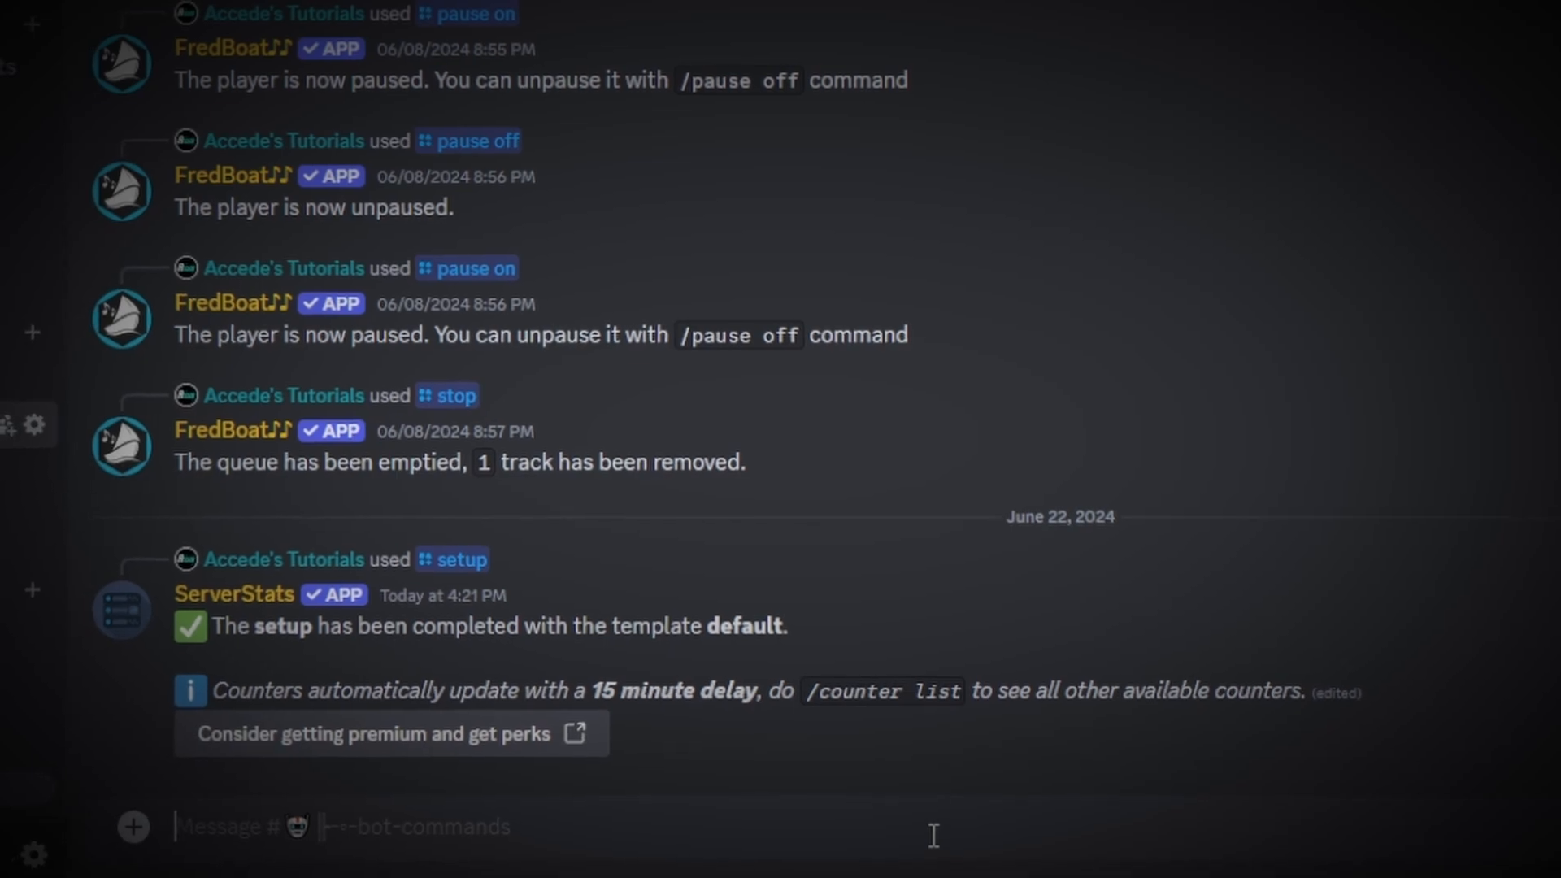
{"action": "type", "text": "/counter list"}
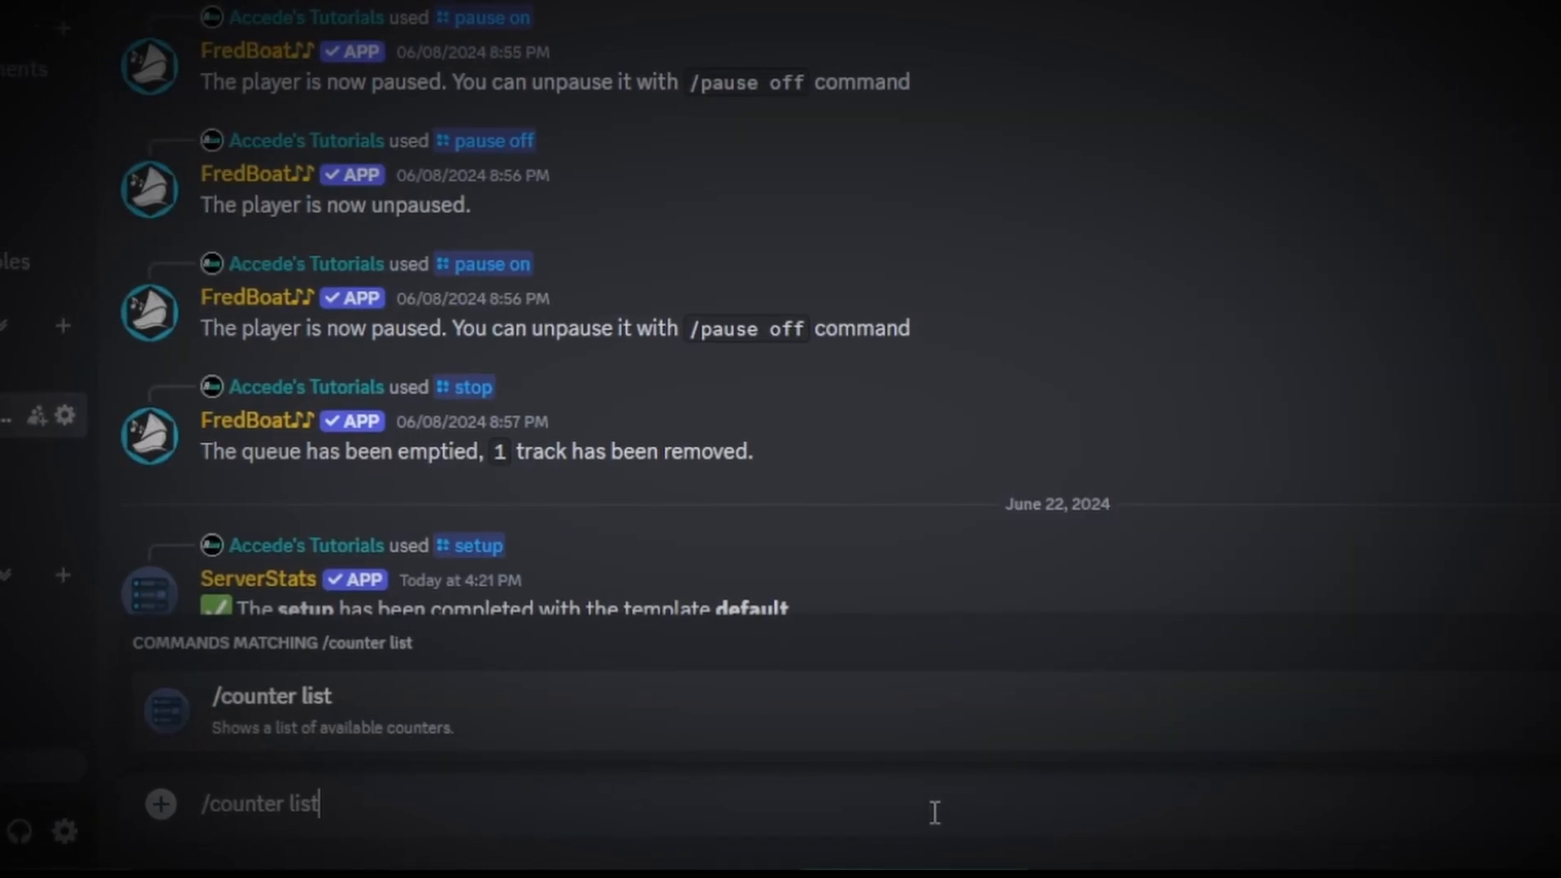
{"action": "key", "text": "Return"}
{"action": "key", "text": "Return"}
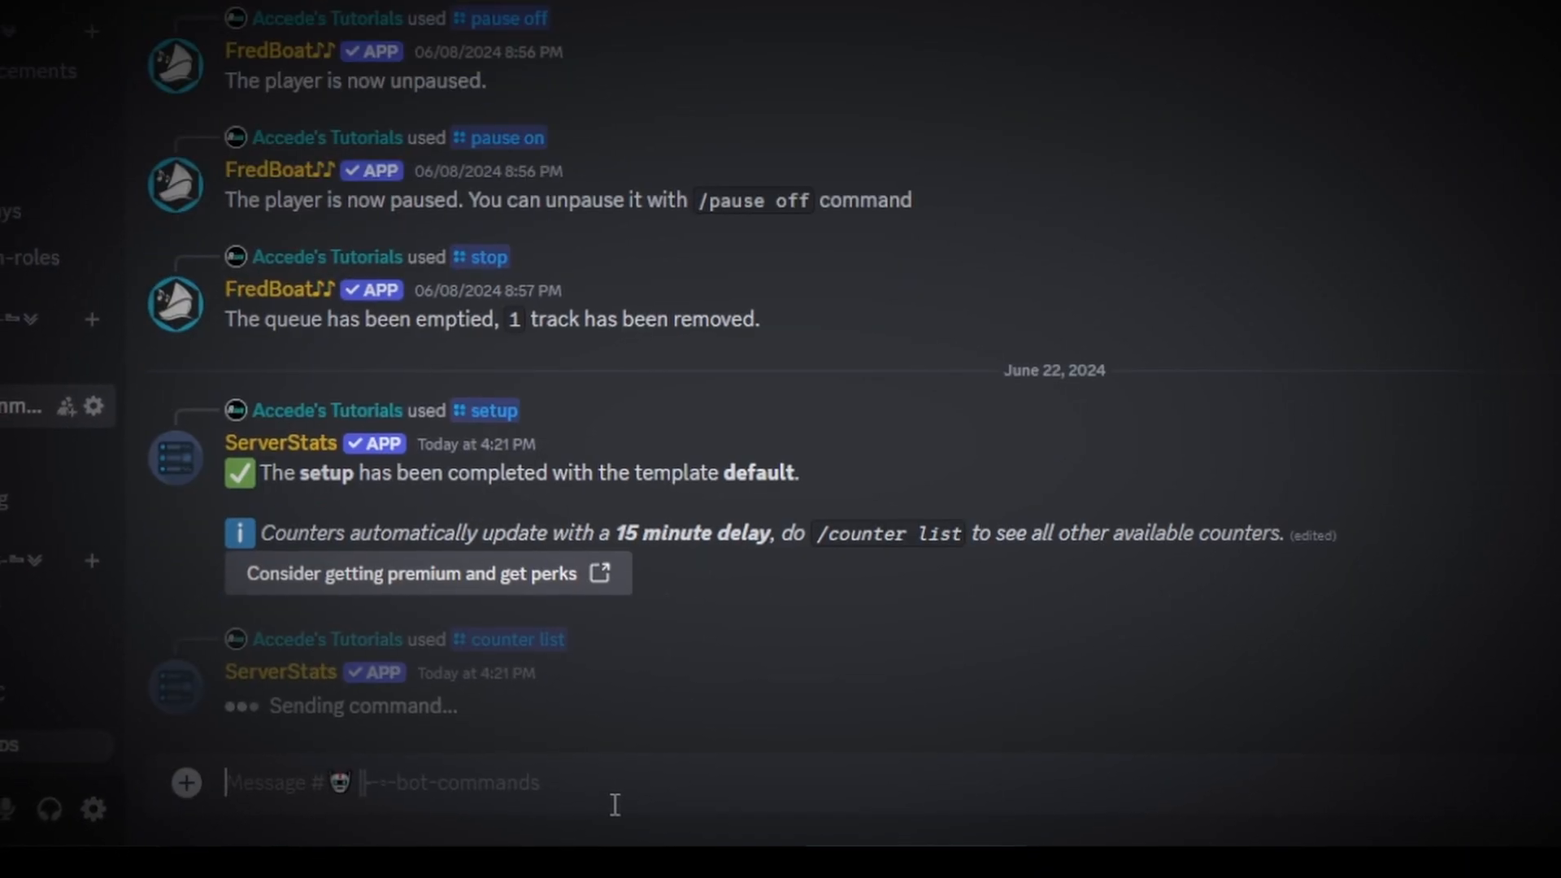
{"action": "scroll", "coordinate": [524, 358], "scroll_direction": "up", "scroll_amount": 3}
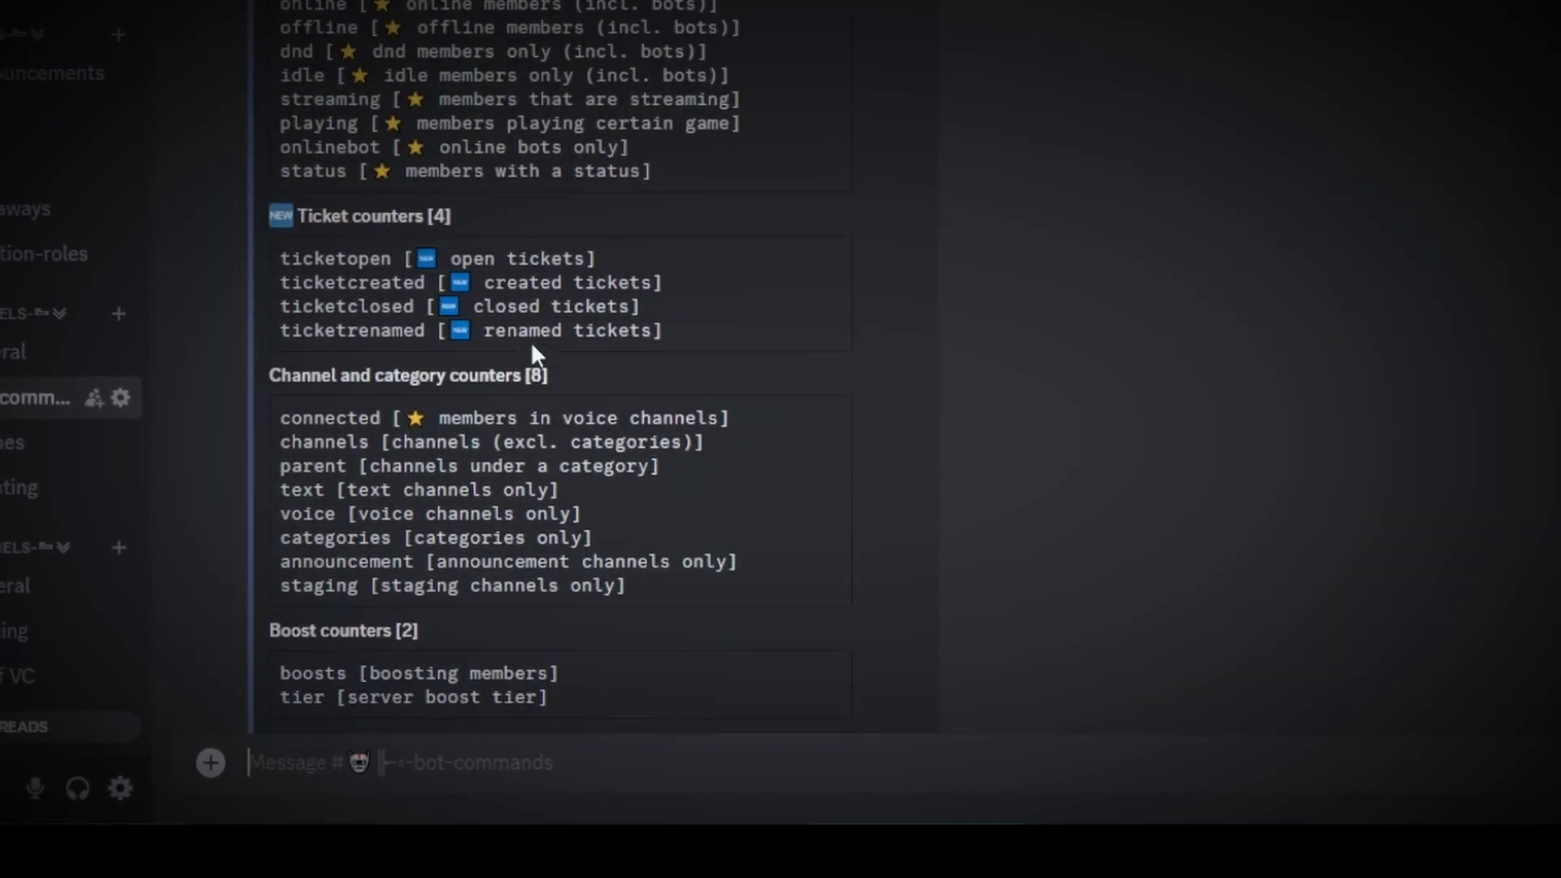
{"action": "scroll", "coordinate": [525, 345], "scroll_direction": "up", "scroll_amount": 5}
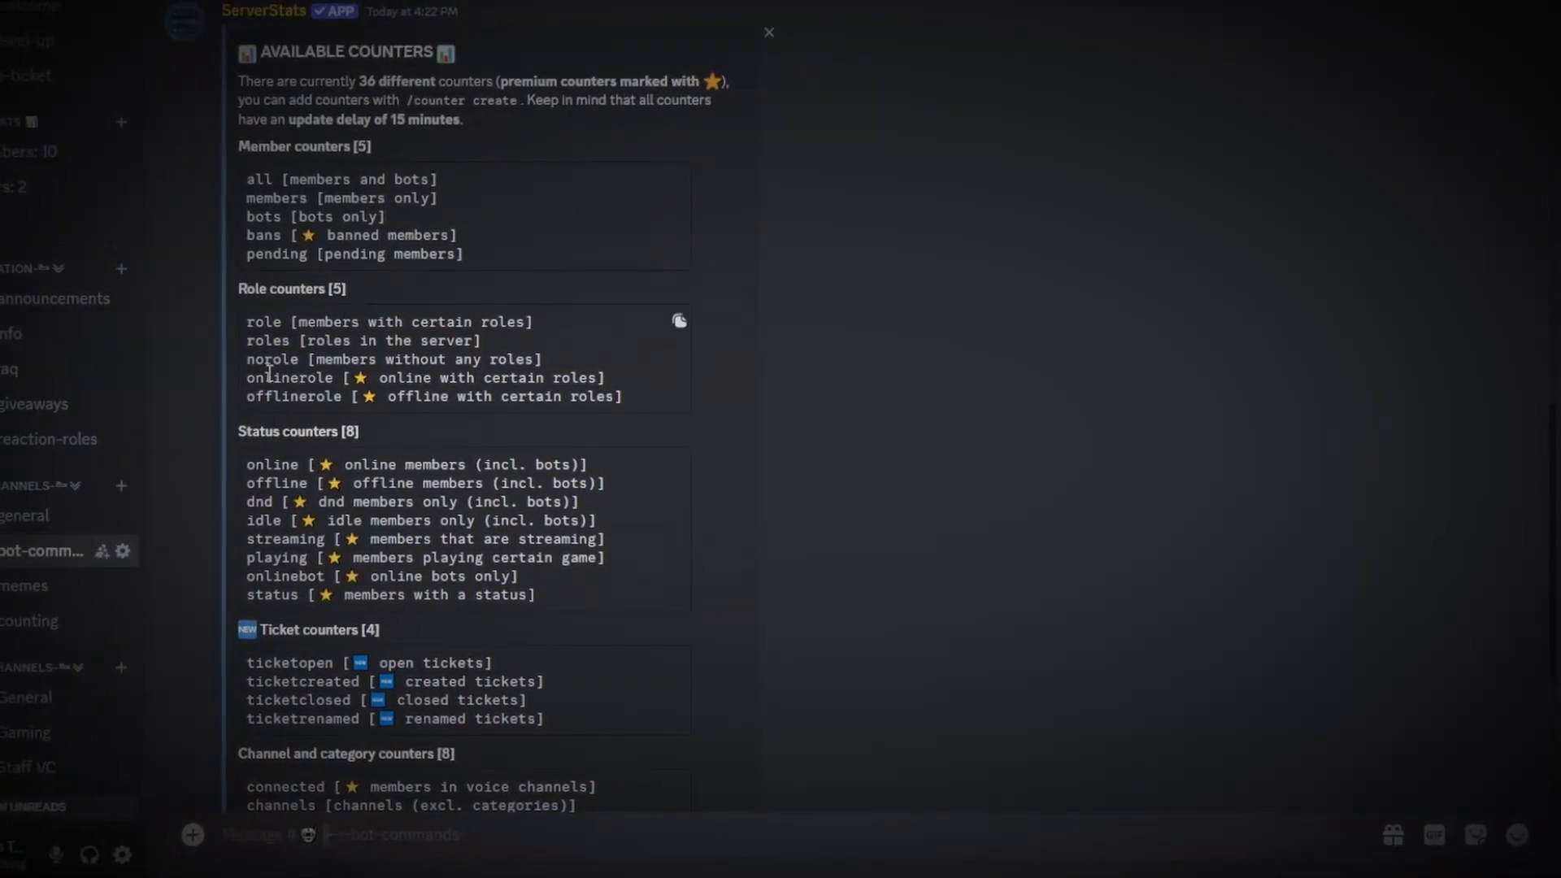
{"action": "left_click_drag", "start_coordinate": [246, 340], "coordinate": [489, 345]}
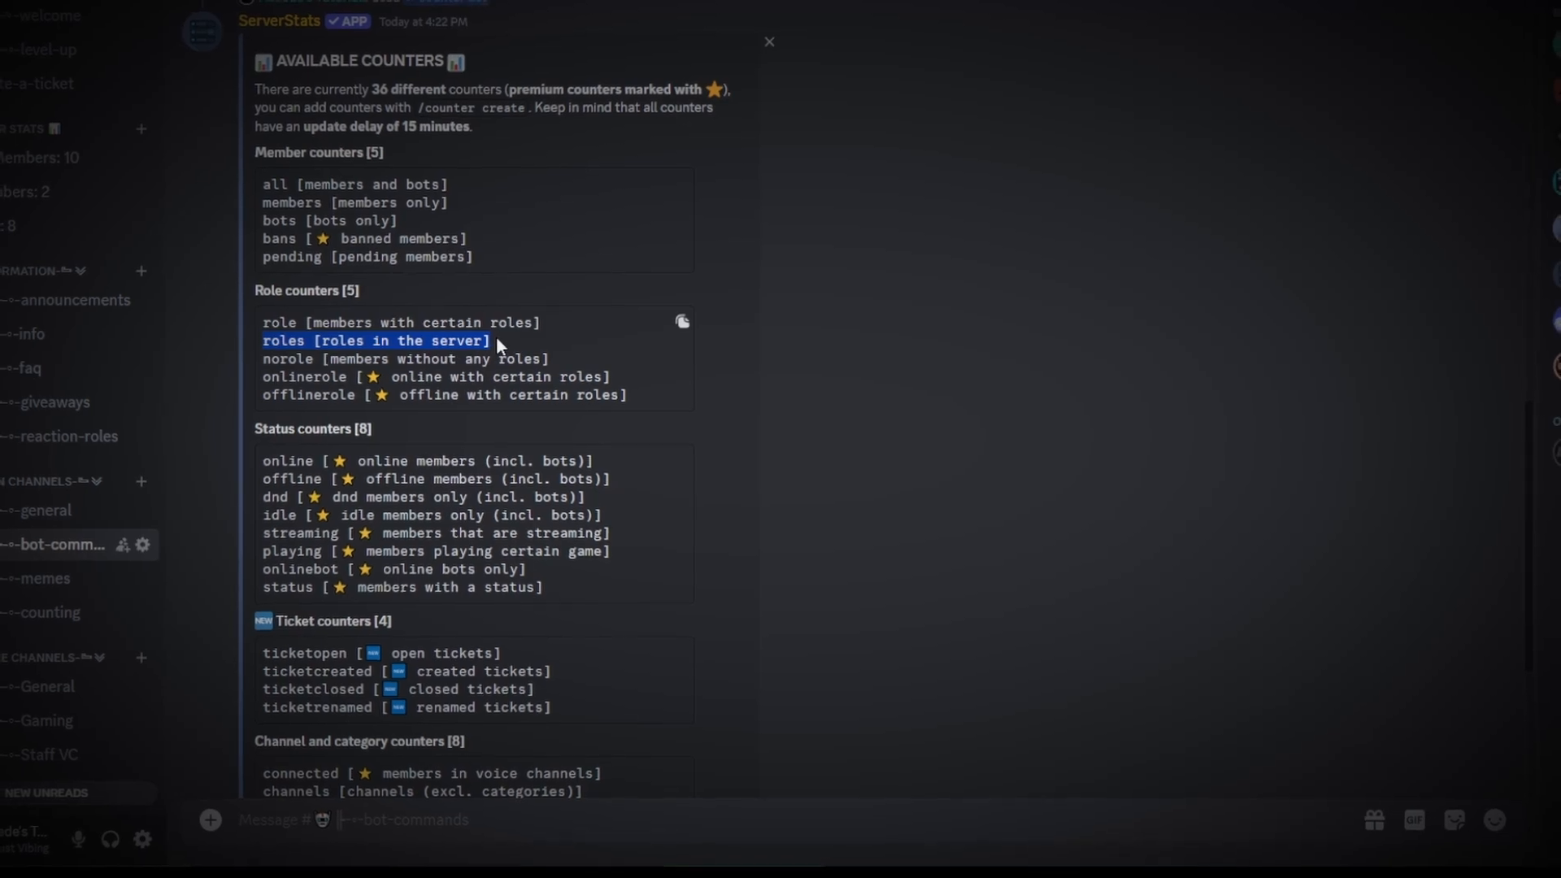
Run /counter create for the "roles in the server" counter as "voice channel (recommended)", and place the new channel above the Bots counter.
{"action": "scroll", "coordinate": [496, 346], "scroll_direction": "down", "scroll_amount": 5}
{"action": "left_click", "coordinate": [468, 795]}
{"action": "type", "text": "/co"}
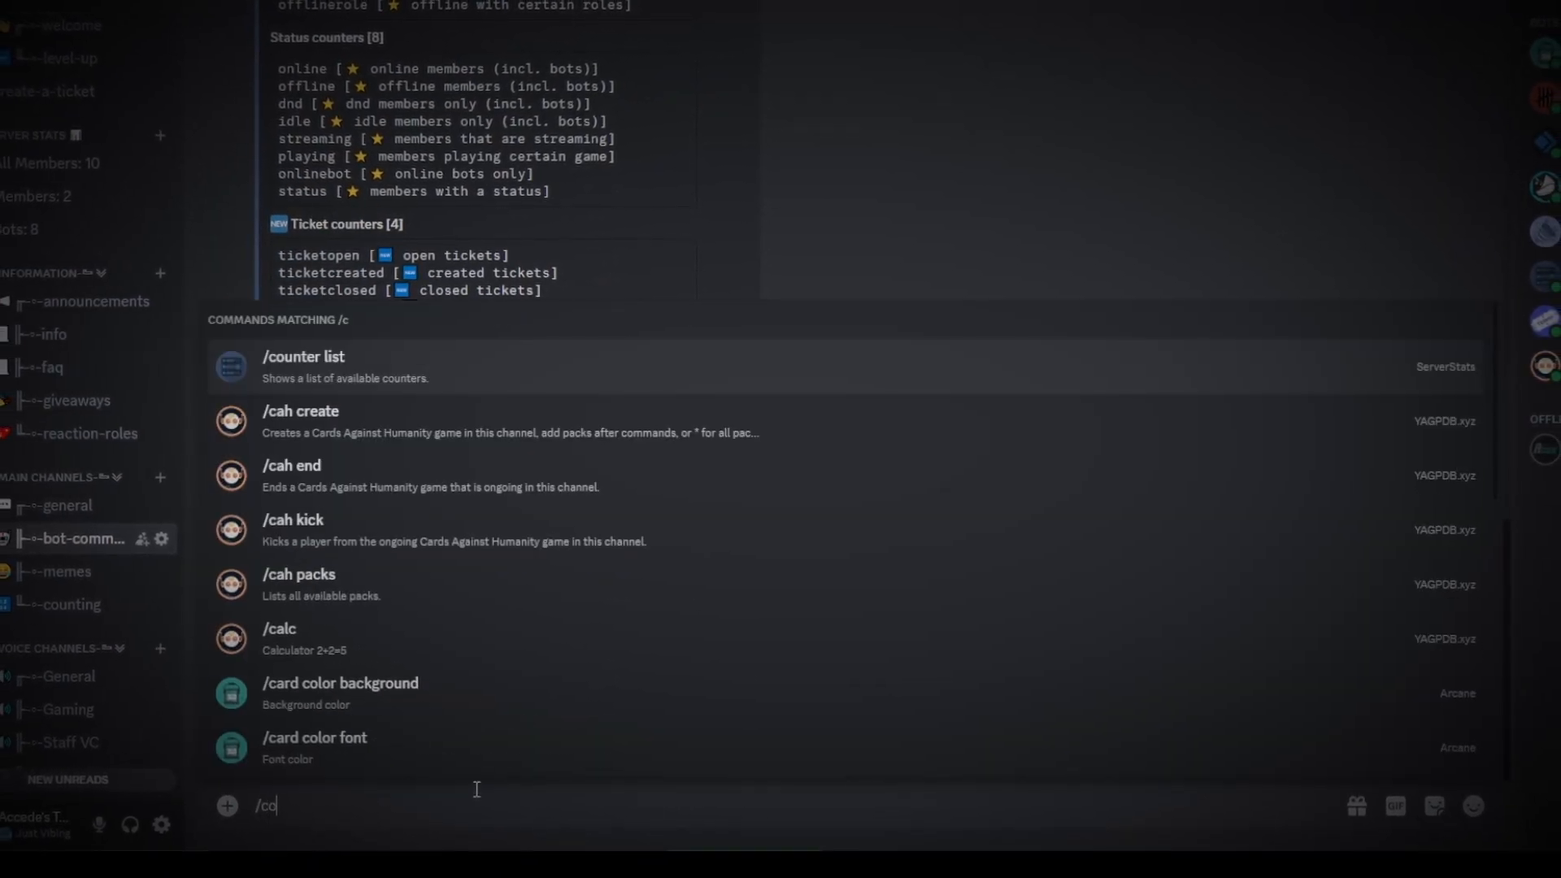
{"action": "type", "text": "unter cre"}
{"action": "key", "text": "Return"}
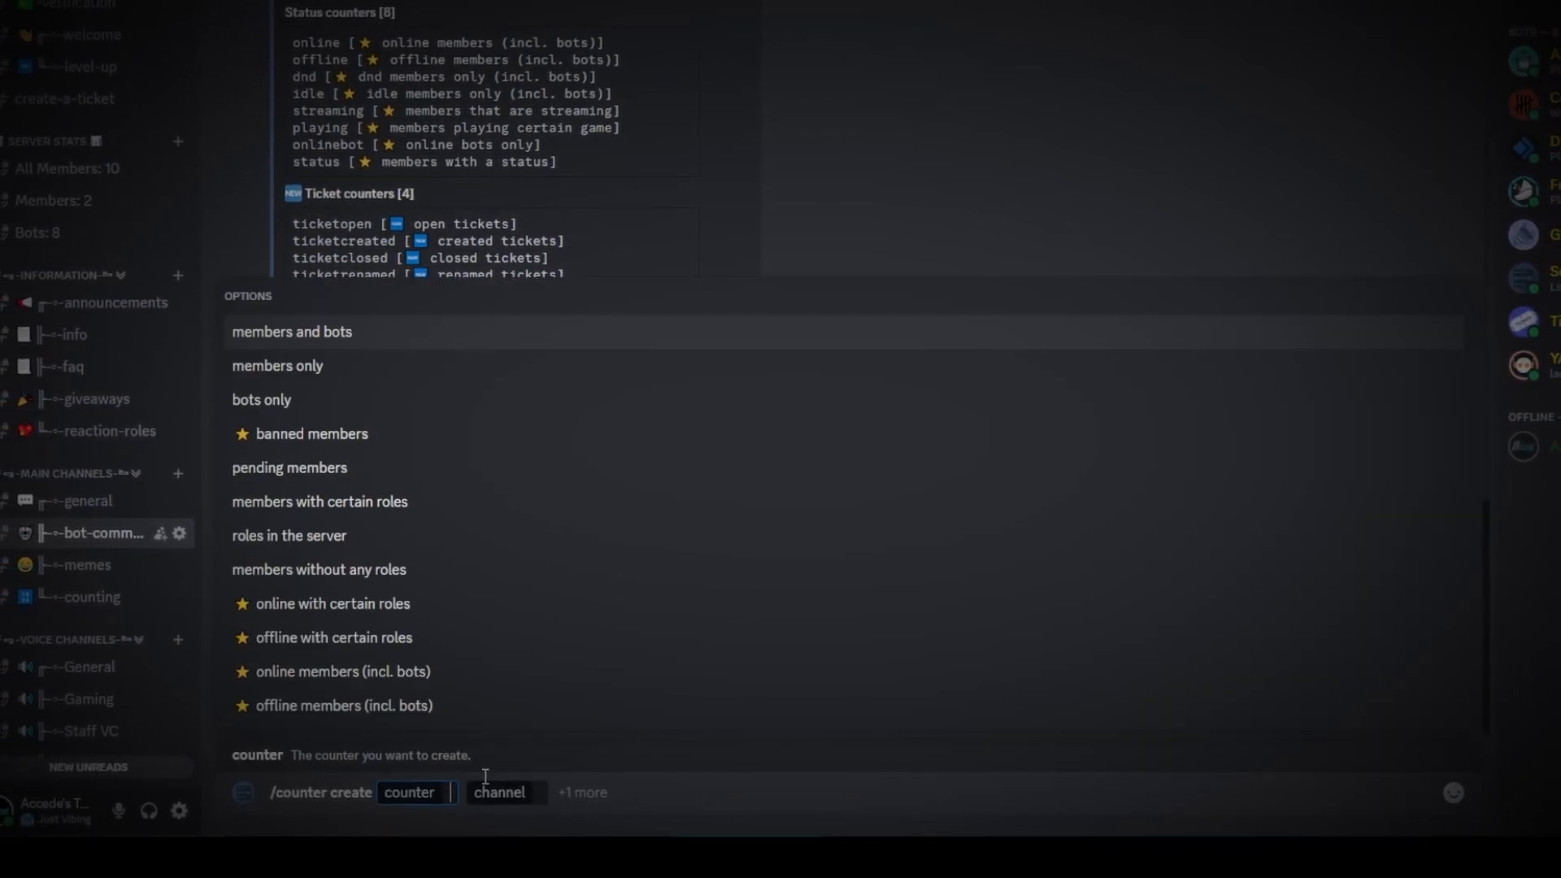
{"action": "left_click", "coordinate": [293, 530]}
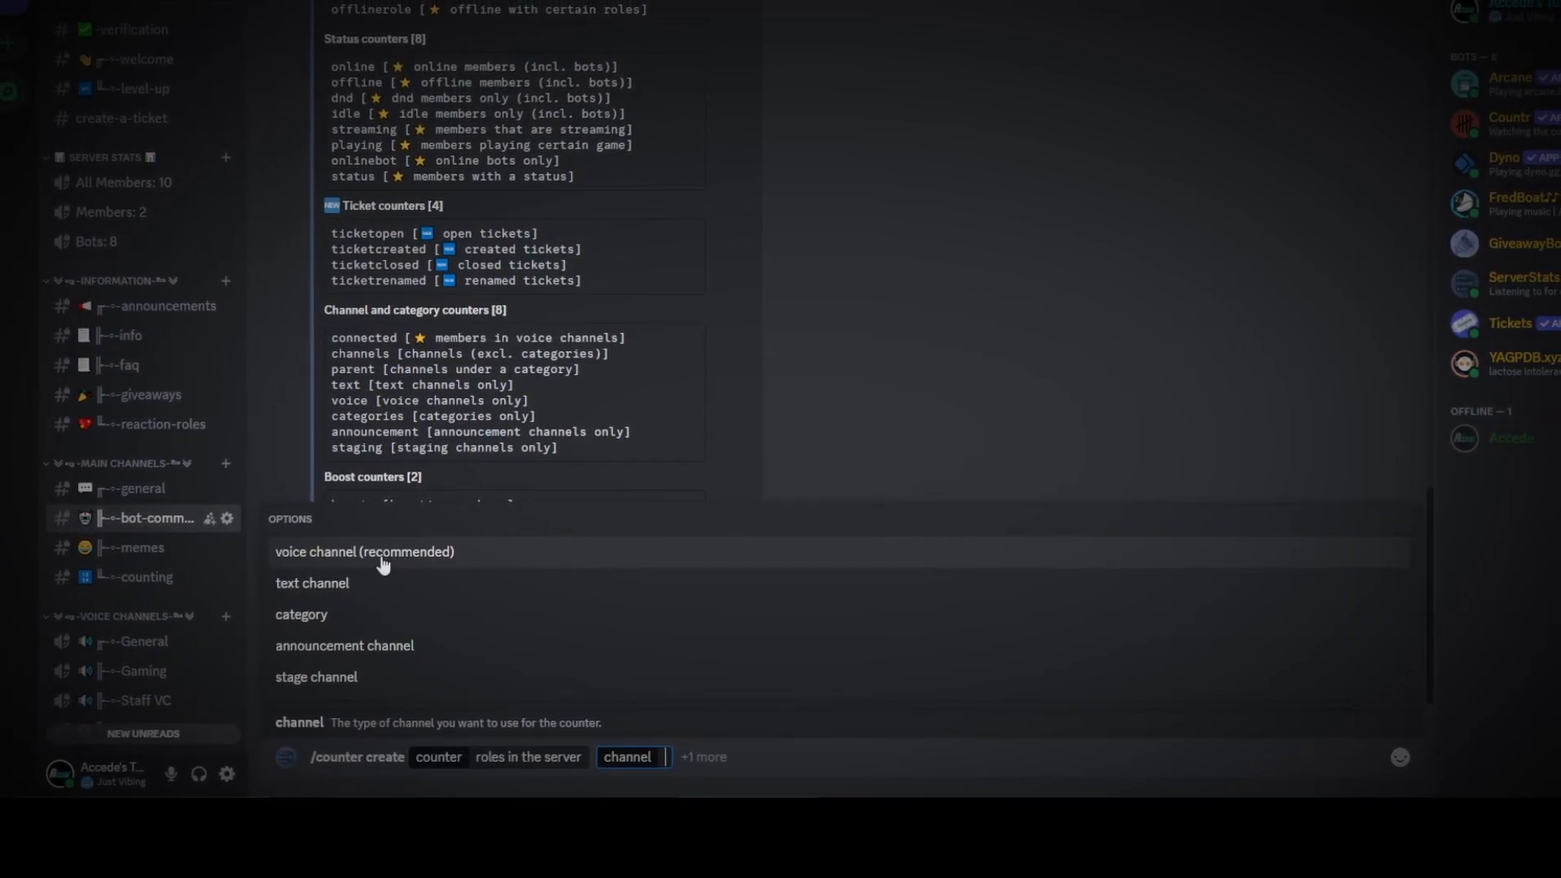
{"action": "left_click", "coordinate": [383, 561]}
{"action": "key", "text": "Return"}
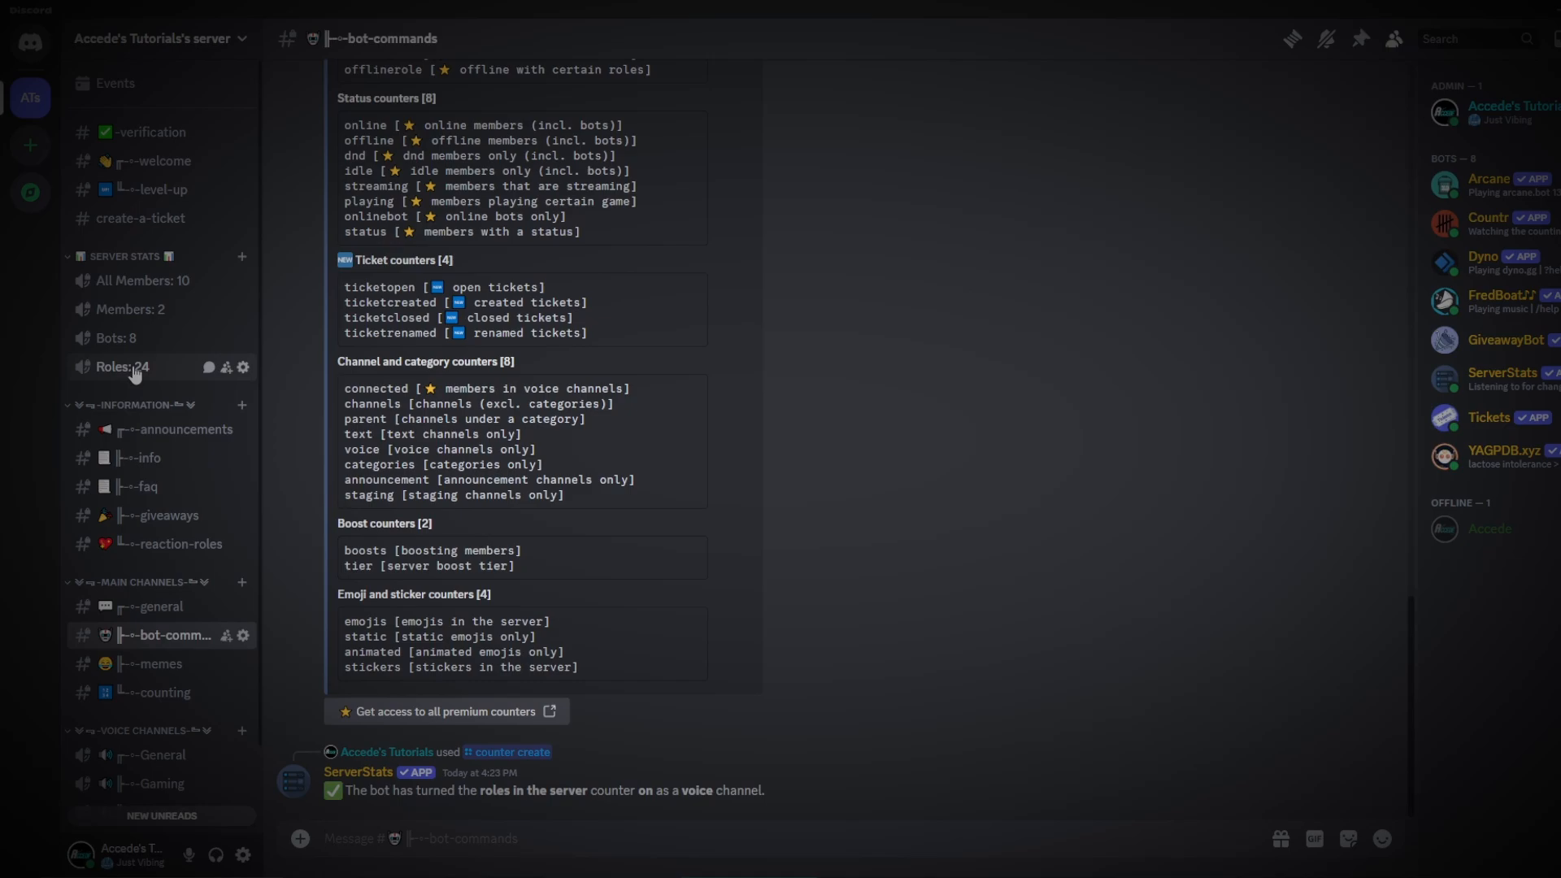
{"action": "left_click_drag", "start_coordinate": [135, 374], "coordinate": [135, 341]}
Add a grinning-face emoji in front of the Members counter channel's name and save the change.
{"action": "right_click", "coordinate": [128, 317]}
{"action": "left_click", "coordinate": [188, 529]}
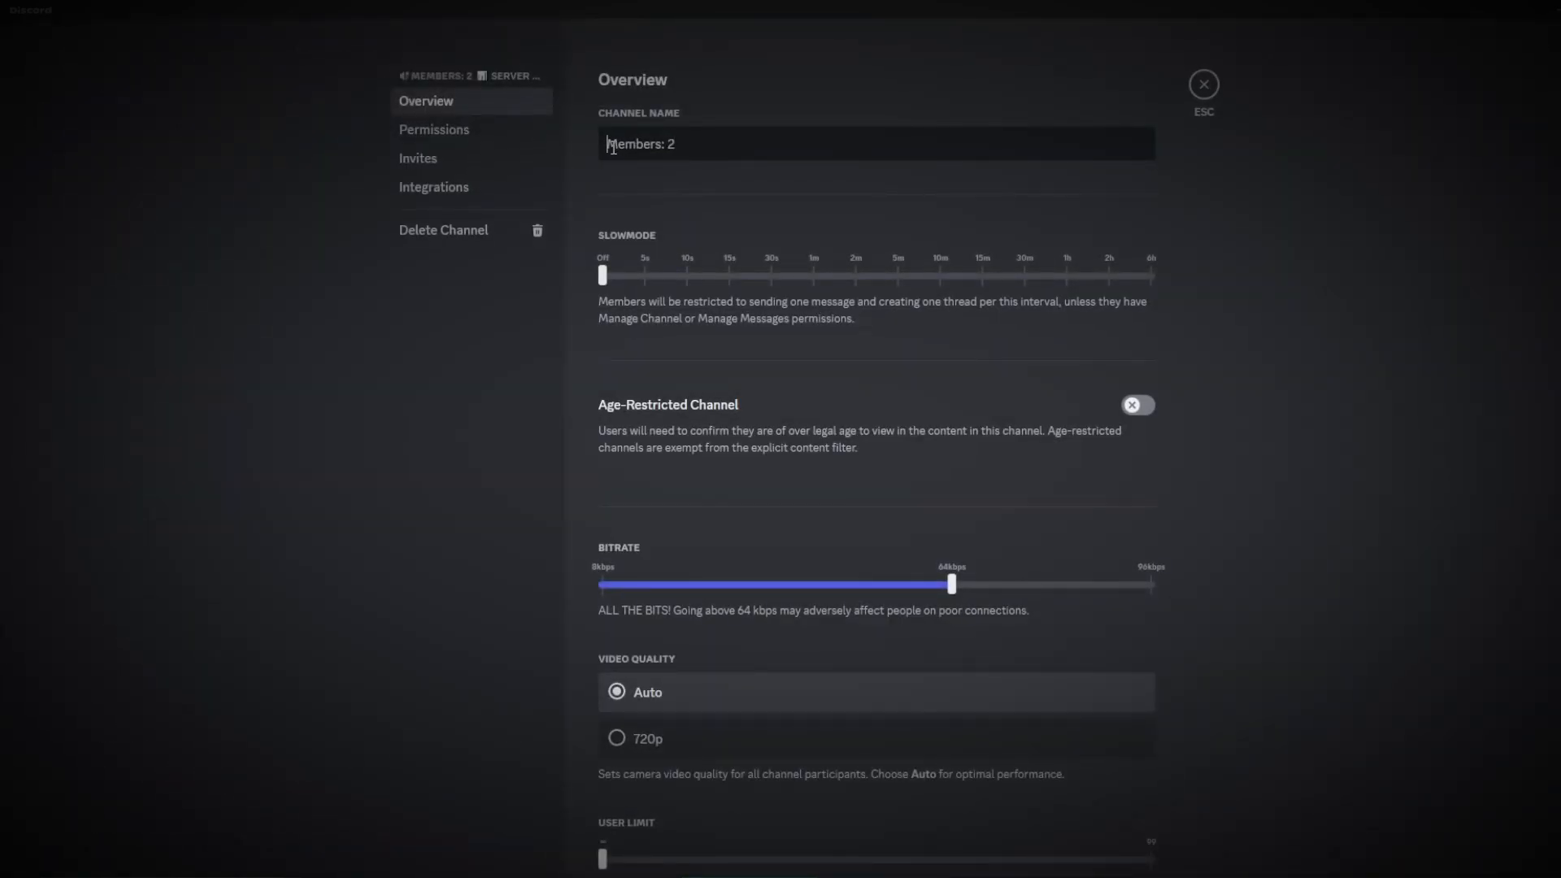
{"action": "key", "text": "super+period"}
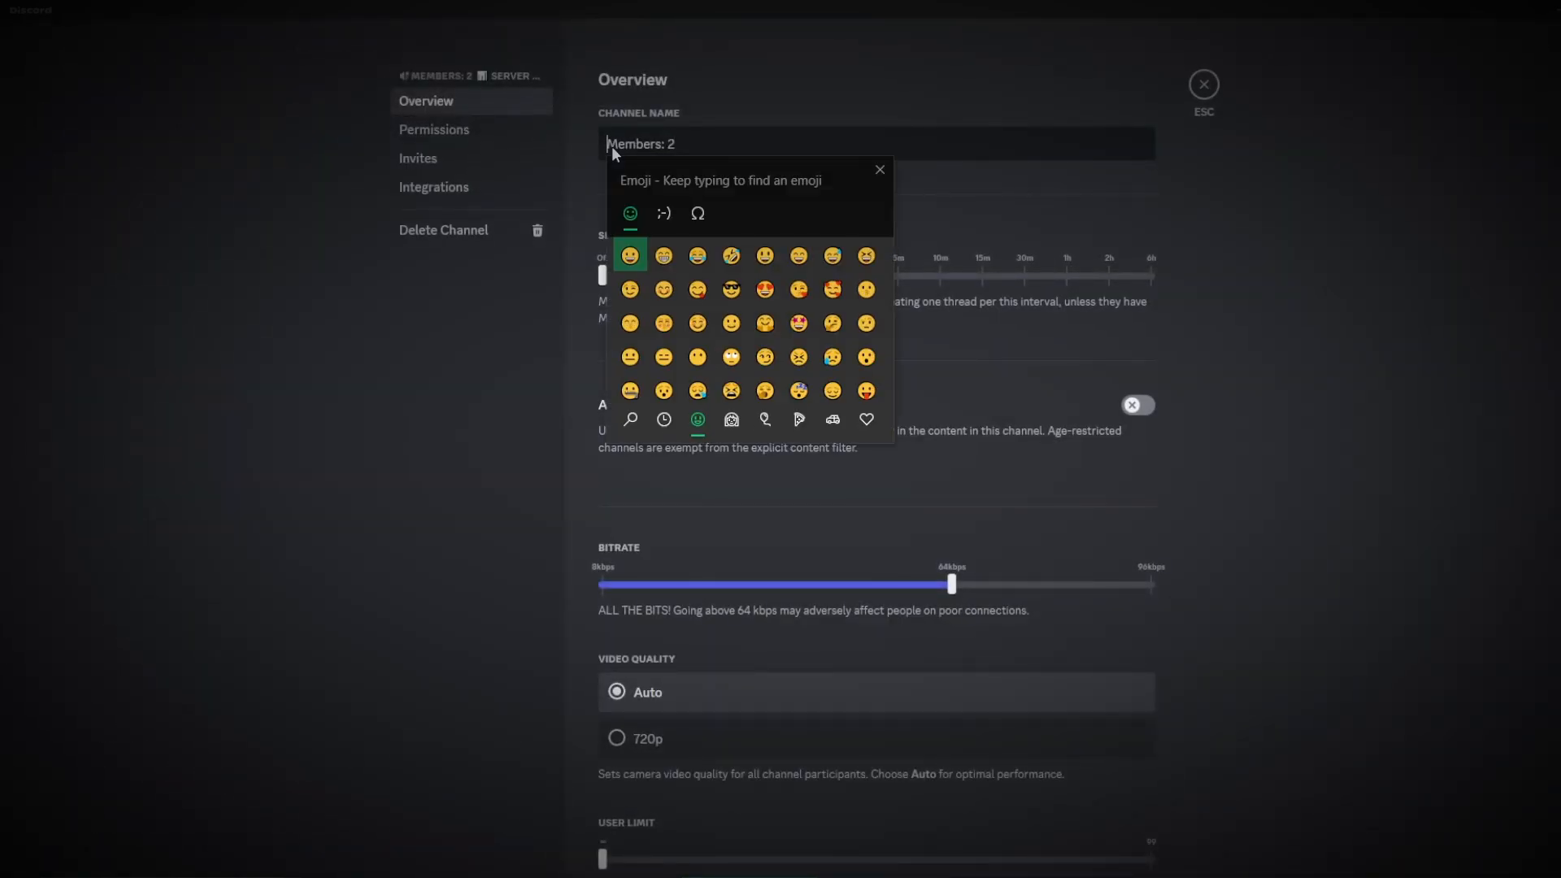
{"action": "left_click", "coordinate": [663, 257]}
{"action": "left_click", "coordinate": [1091, 848]}
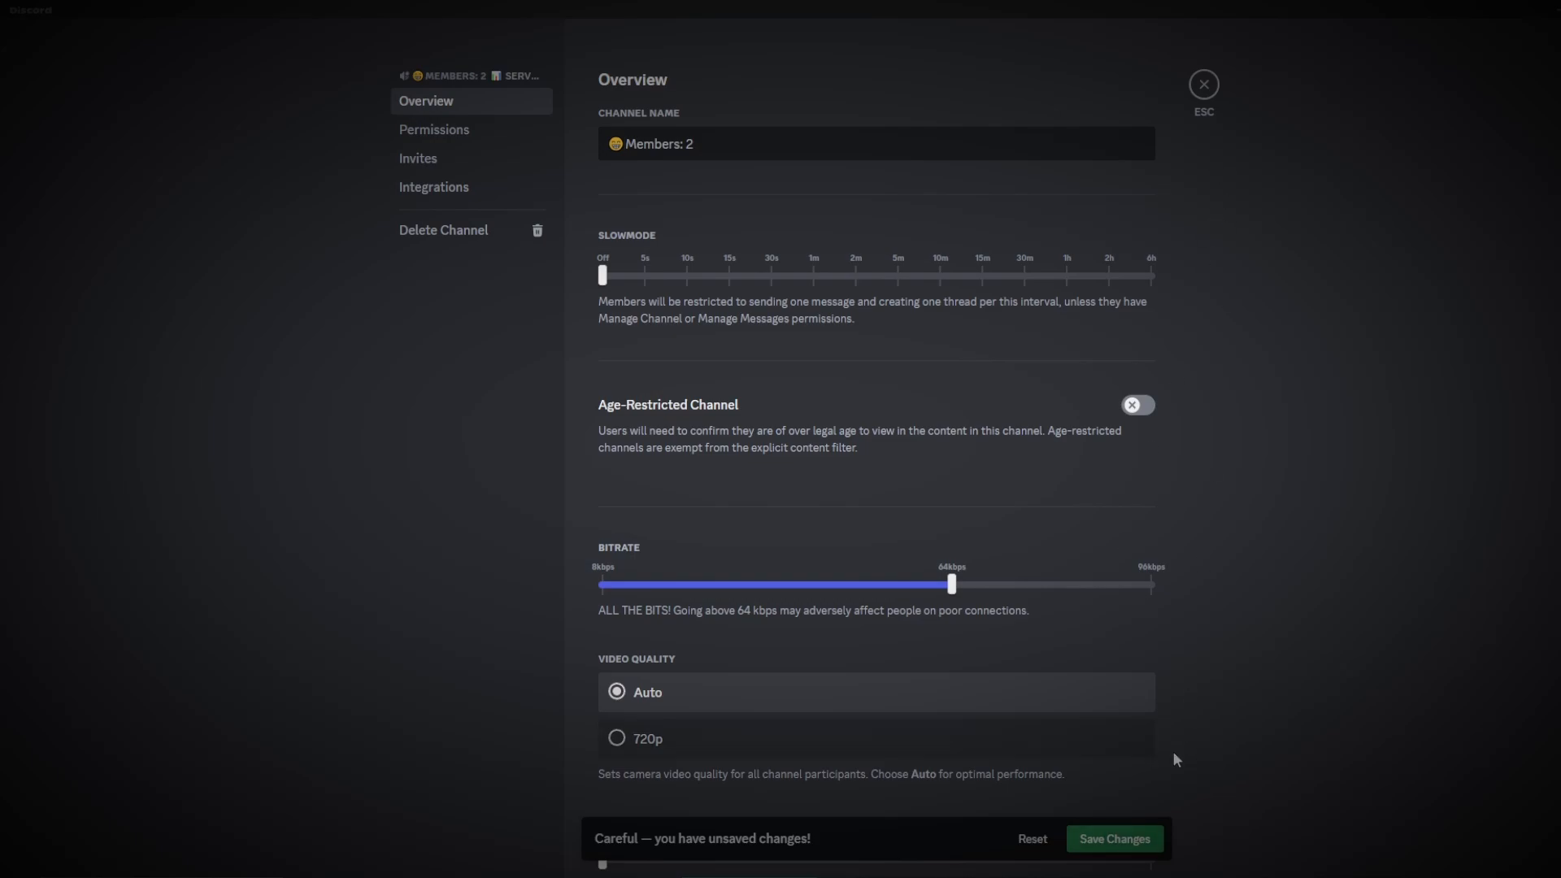
{"action": "left_click", "coordinate": [1204, 86]}
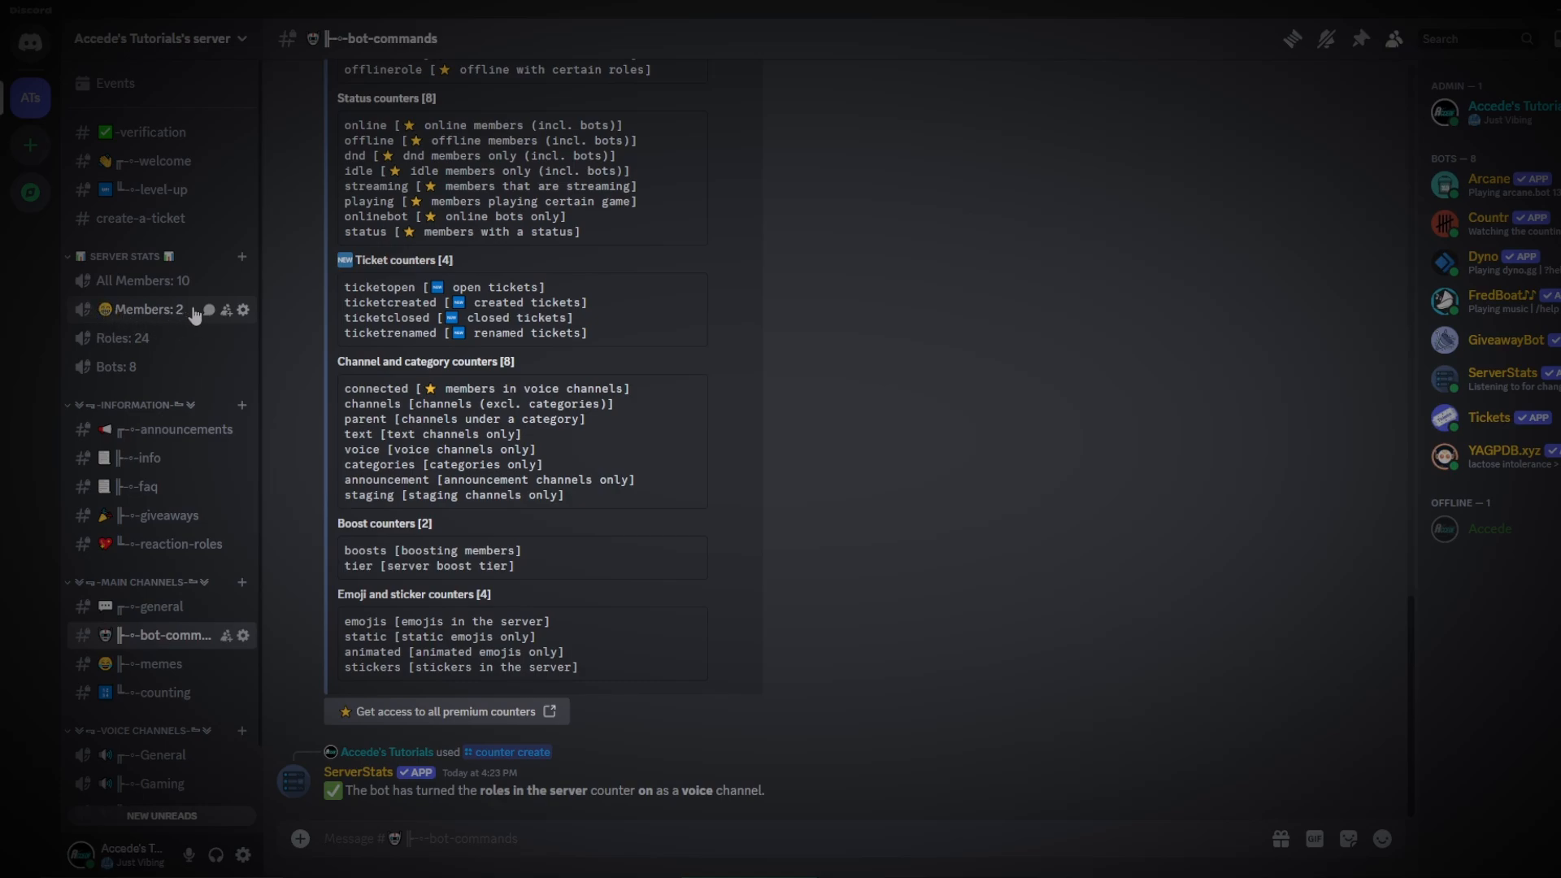
Review the bot's setup reply about how often the counters update.
{"action": "scroll", "coordinate": [350, 349], "scroll_direction": "up", "scroll_amount": 8}
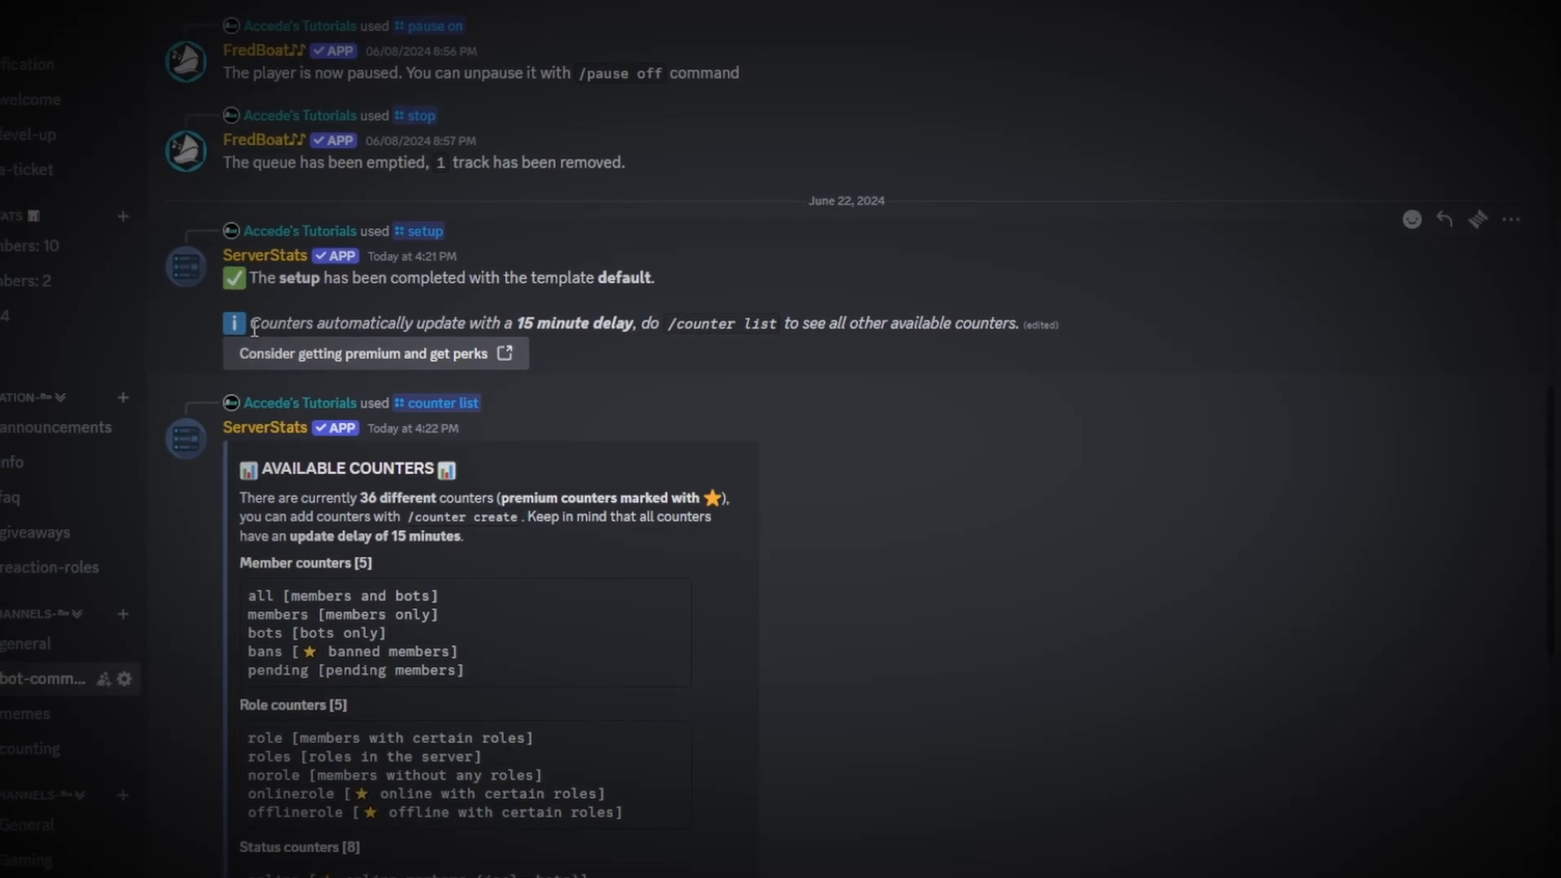
{"action": "left_click_drag", "start_coordinate": [259, 323], "coordinate": [1020, 329]}
{"action": "left_click", "coordinate": [1013, 326]}
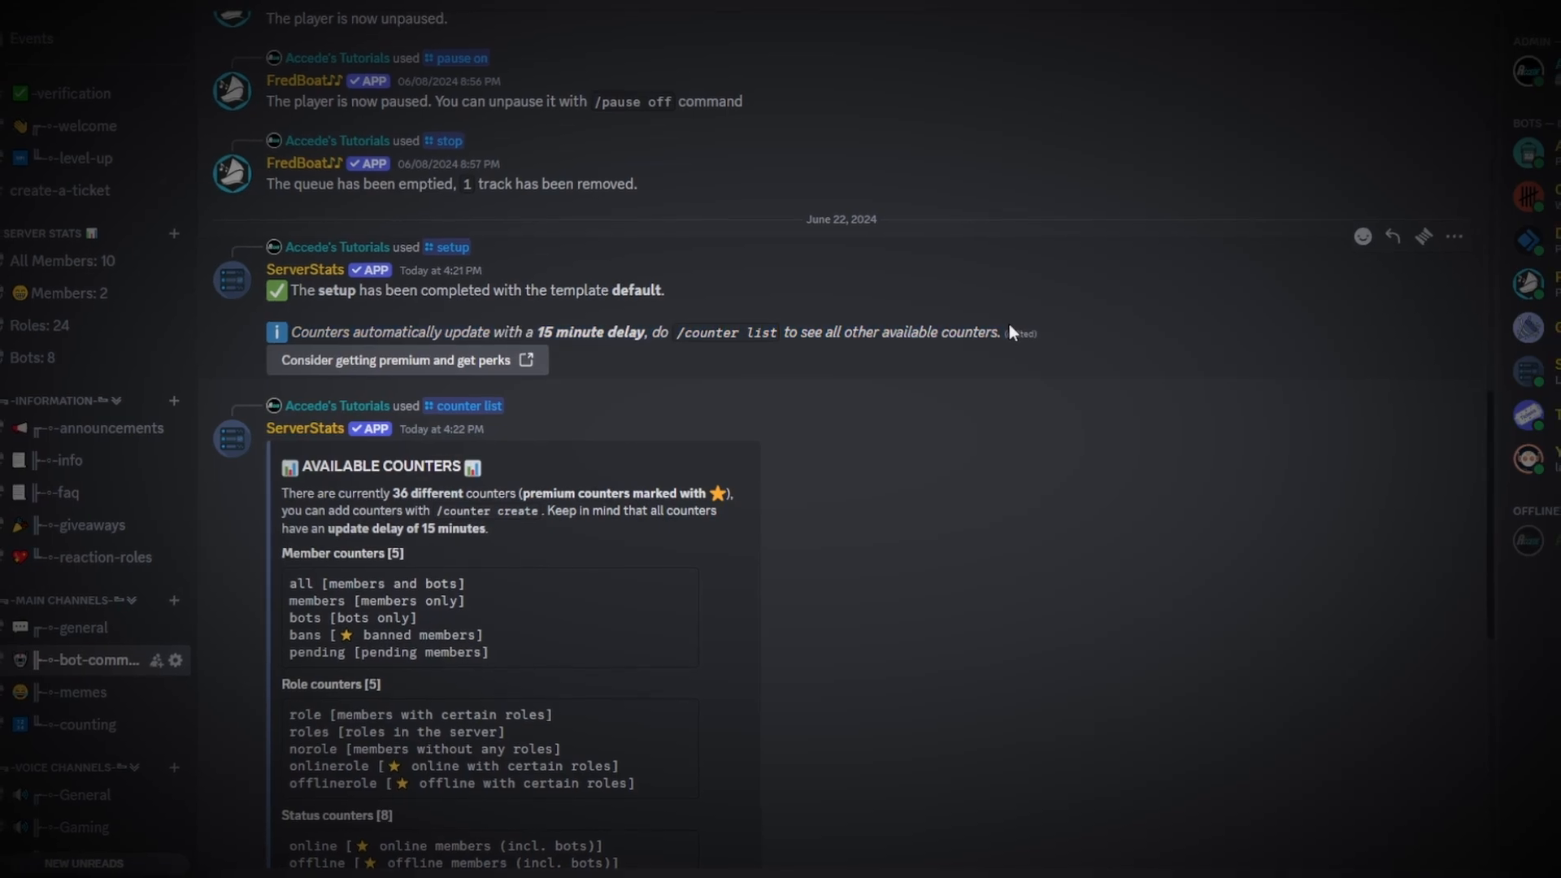
{"action": "scroll", "coordinate": [1008, 387], "scroll_direction": "down", "scroll_amount": 10}
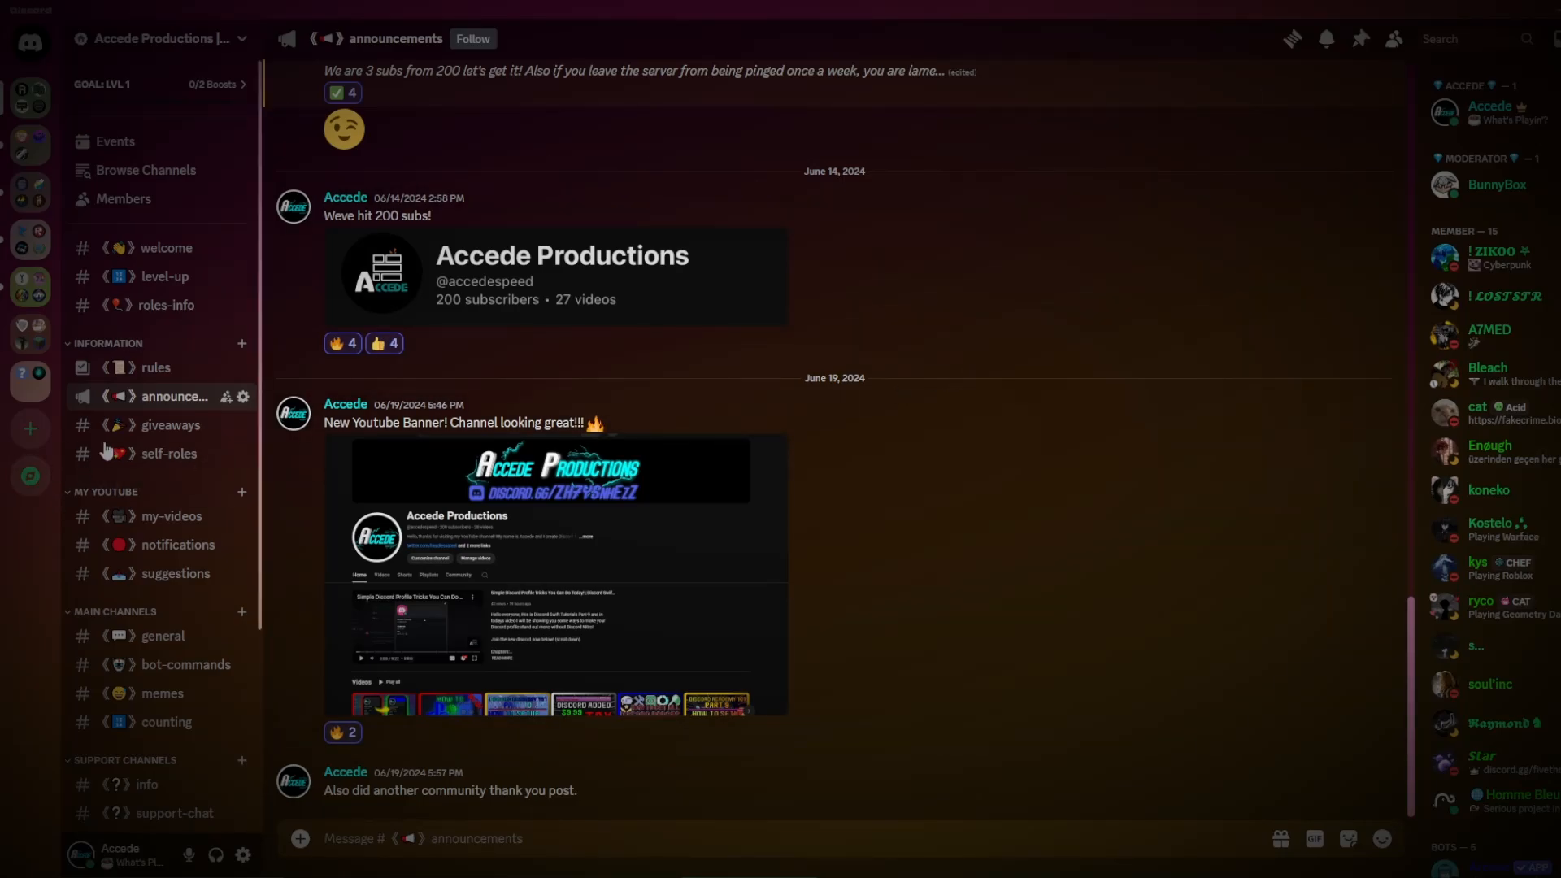
{"action": "left_click", "coordinate": [149, 579]}
{"action": "left_click", "coordinate": [154, 424]}
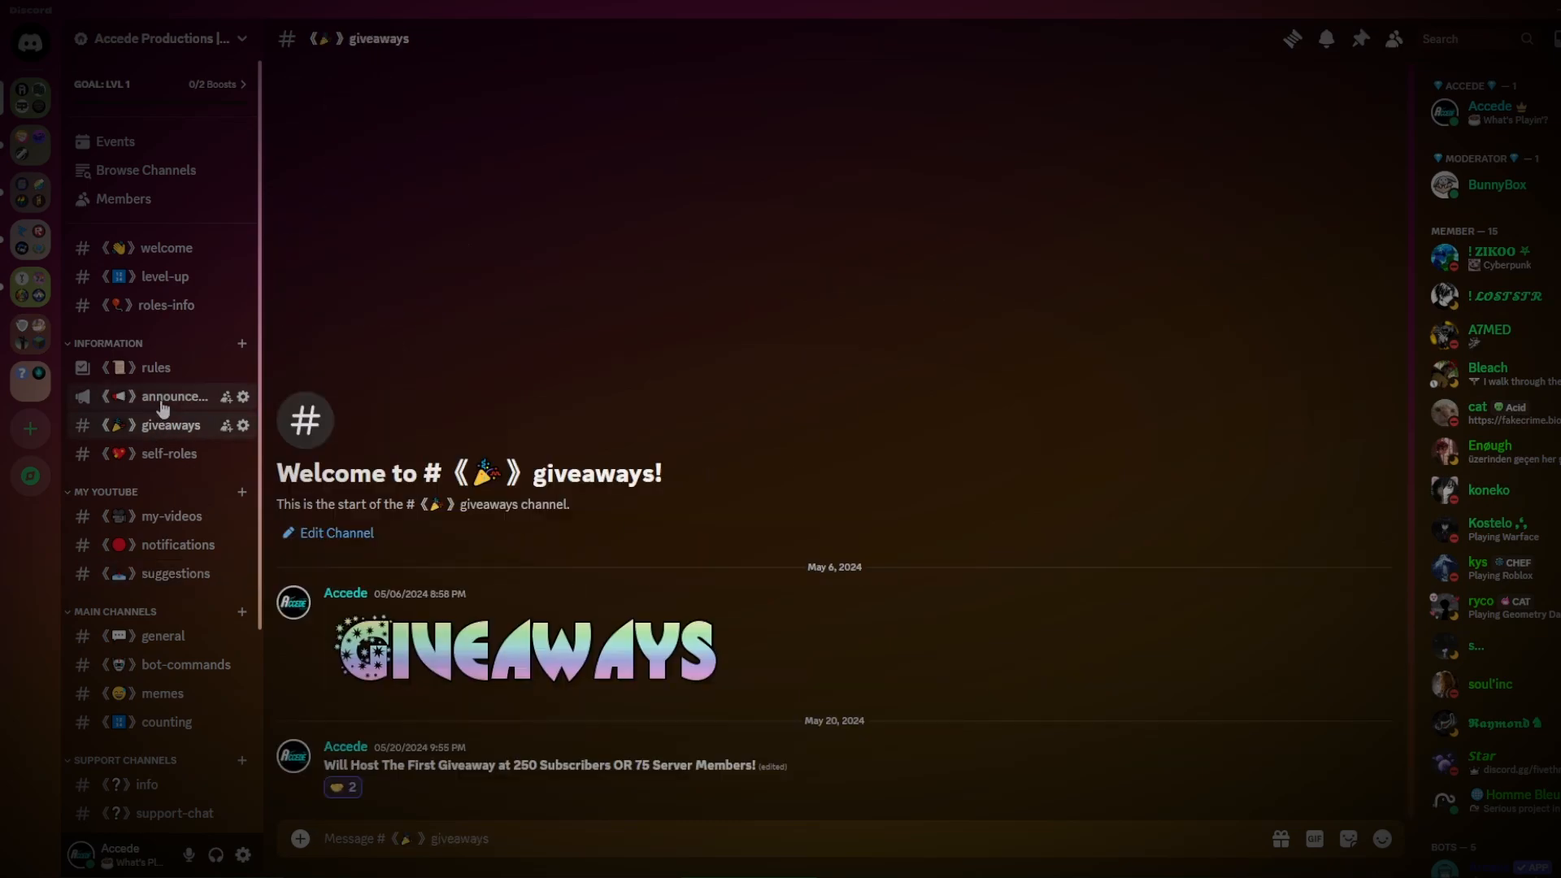
{"action": "left_click", "coordinate": [162, 396]}
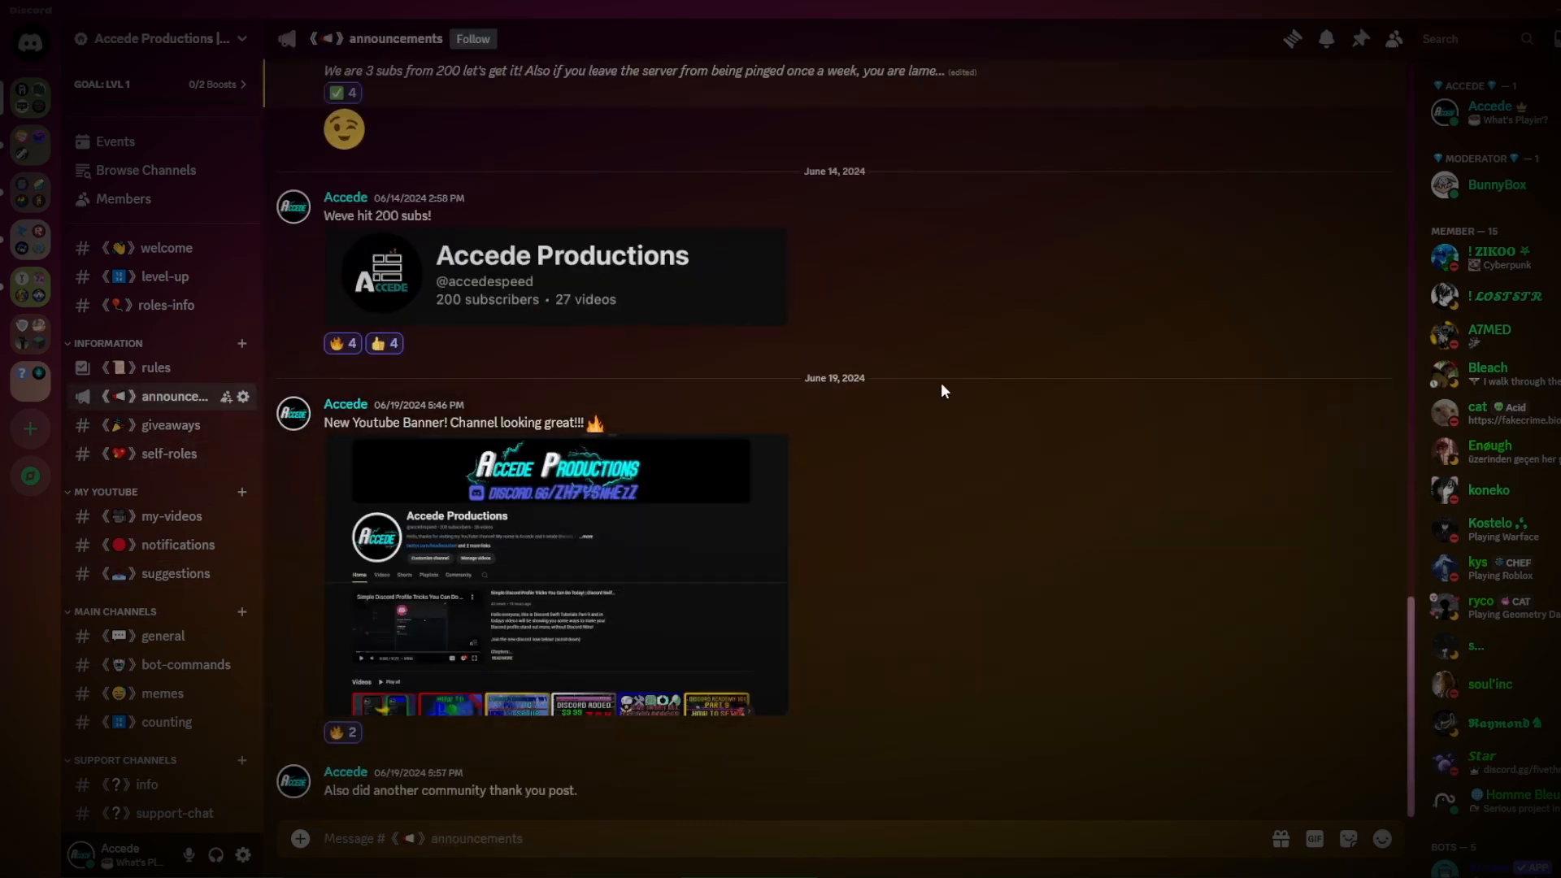